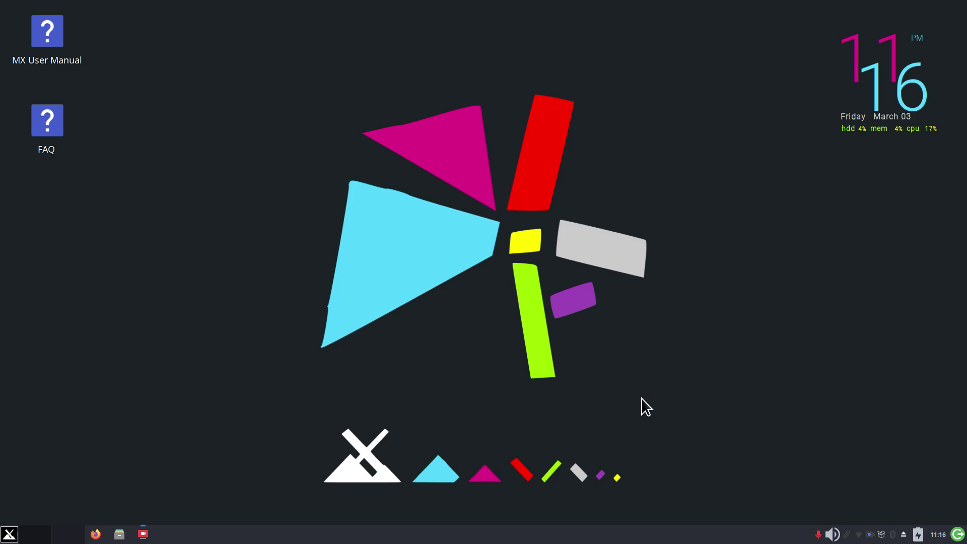
- Trigger the Ctrl+Alt+Delete log-out prompt and cancel it, then glance at gThumb's options menu
key(ctrl+alt+Delete)
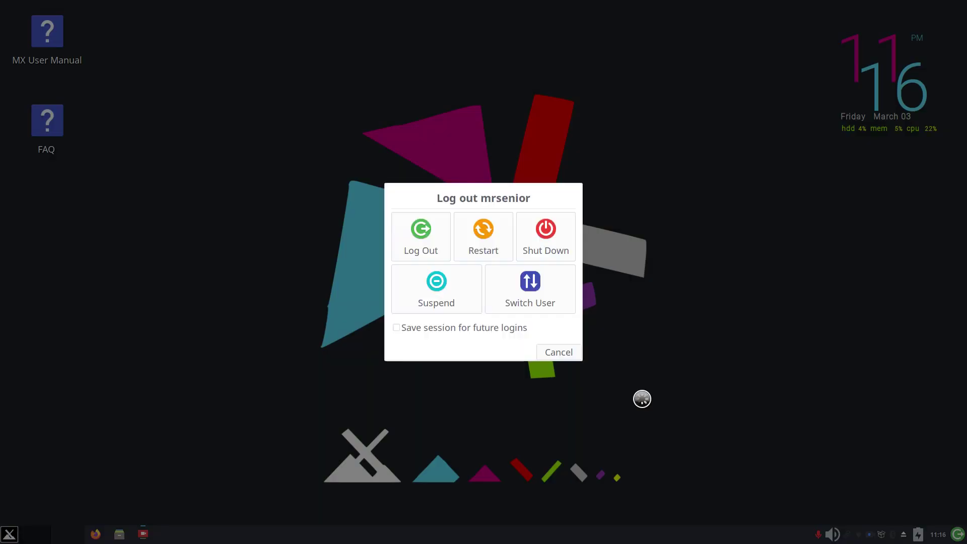
click(556, 353)
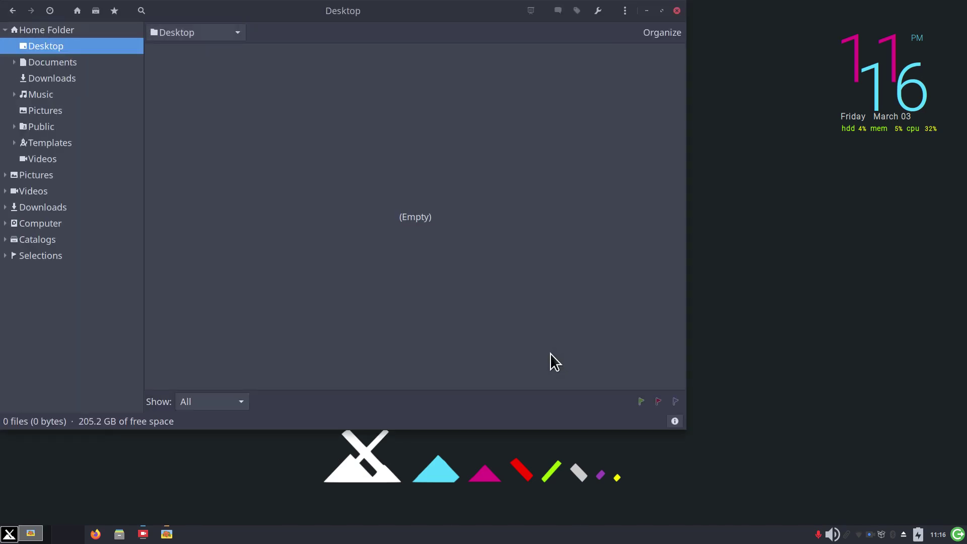
click(624, 11)
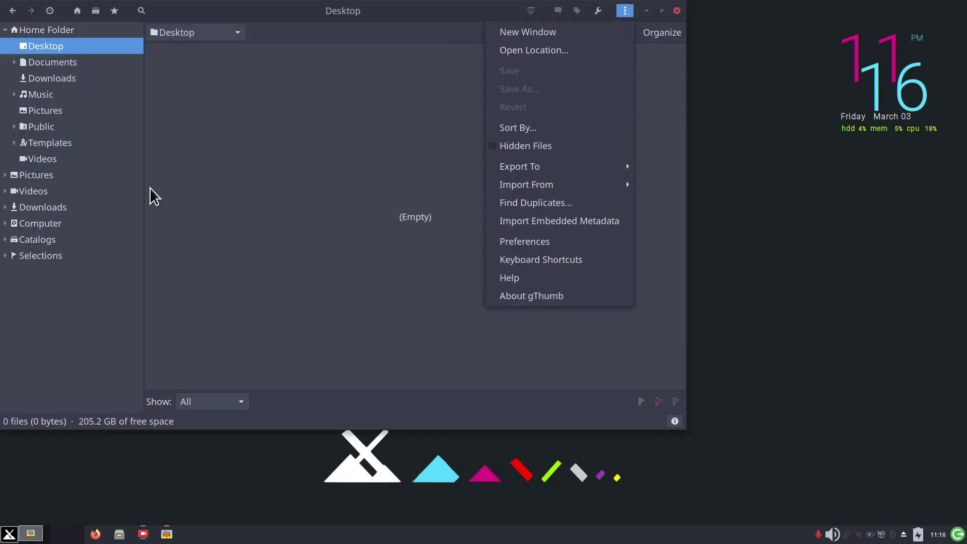
click(54, 113)
- Browse the 170 images in Pictures > WallPaper, then close gThumb
click(53, 111)
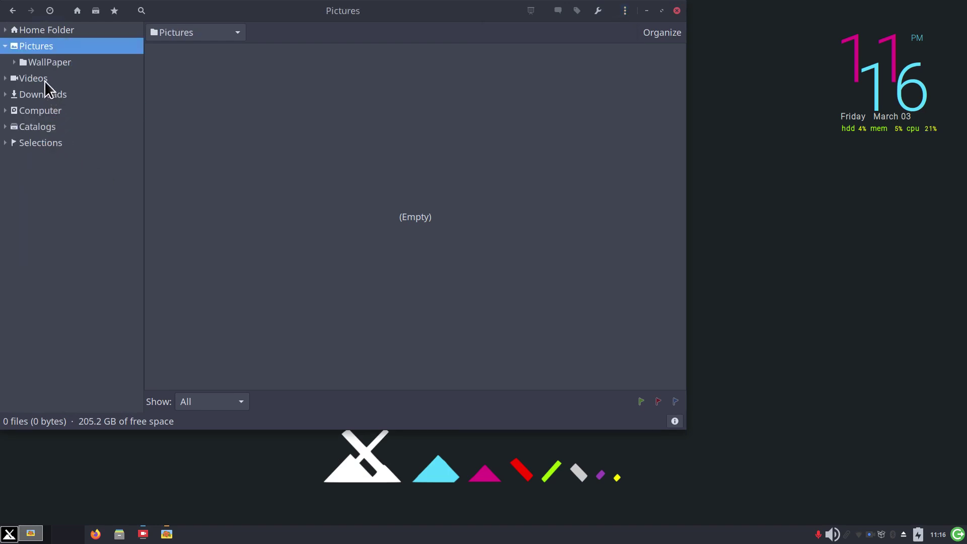
click(56, 63)
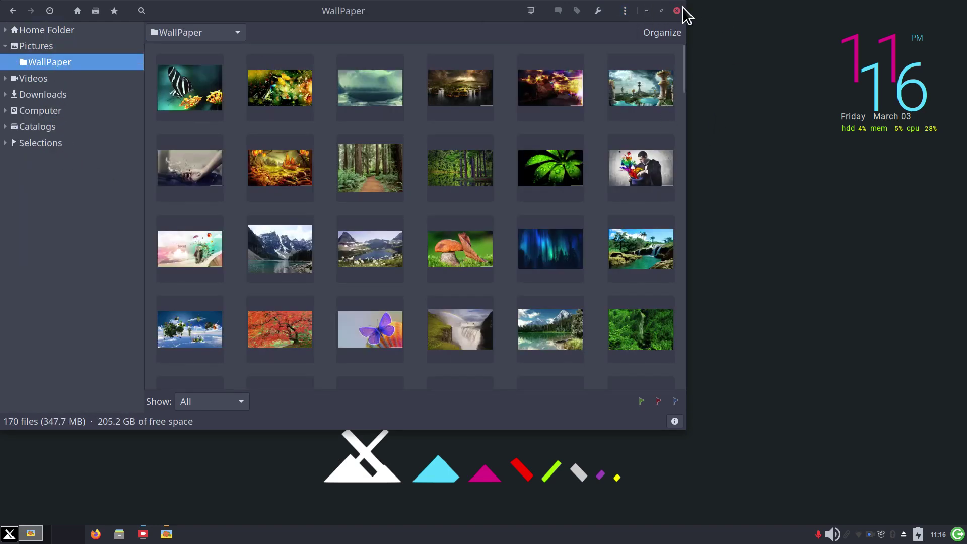
click(676, 11)
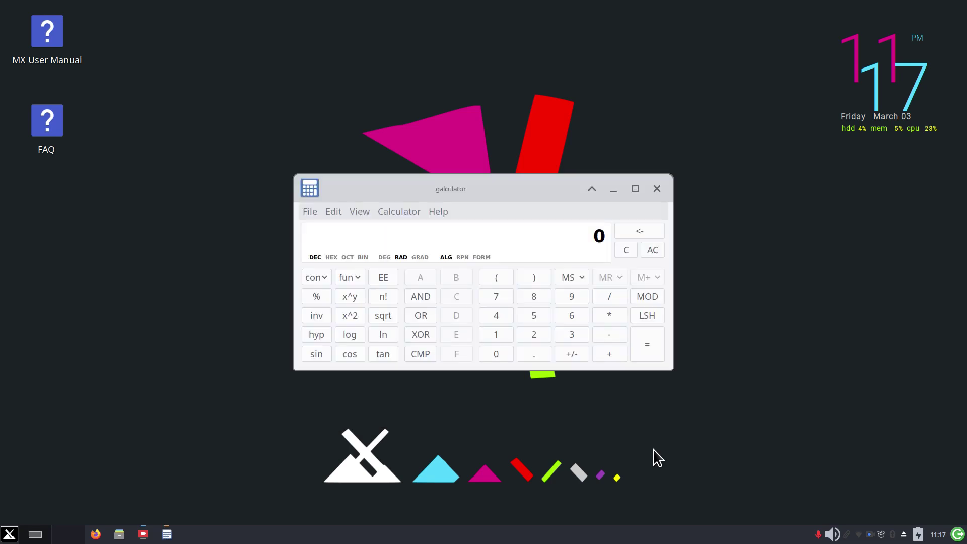
- Switch galculator to Basic Mode from the View menu, then close it
click(359, 212)
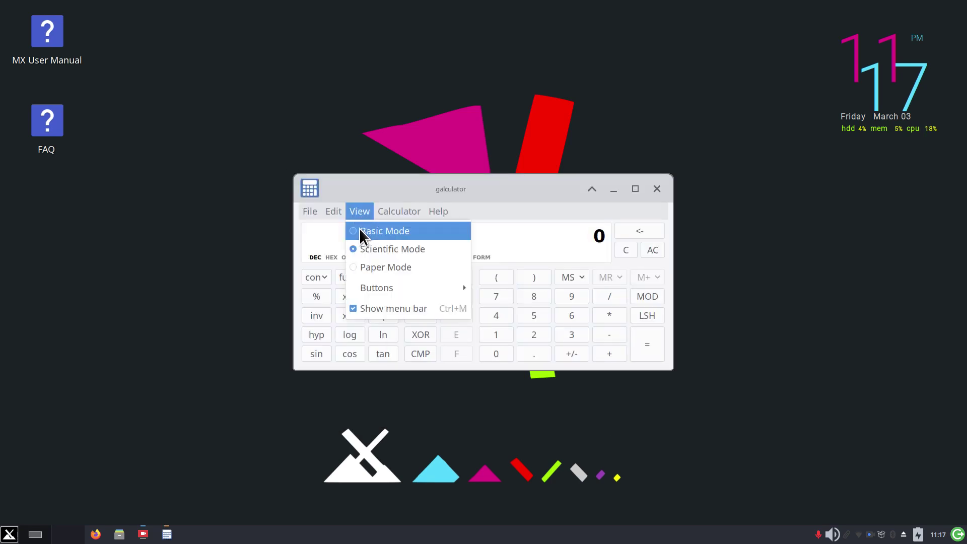
click(361, 233)
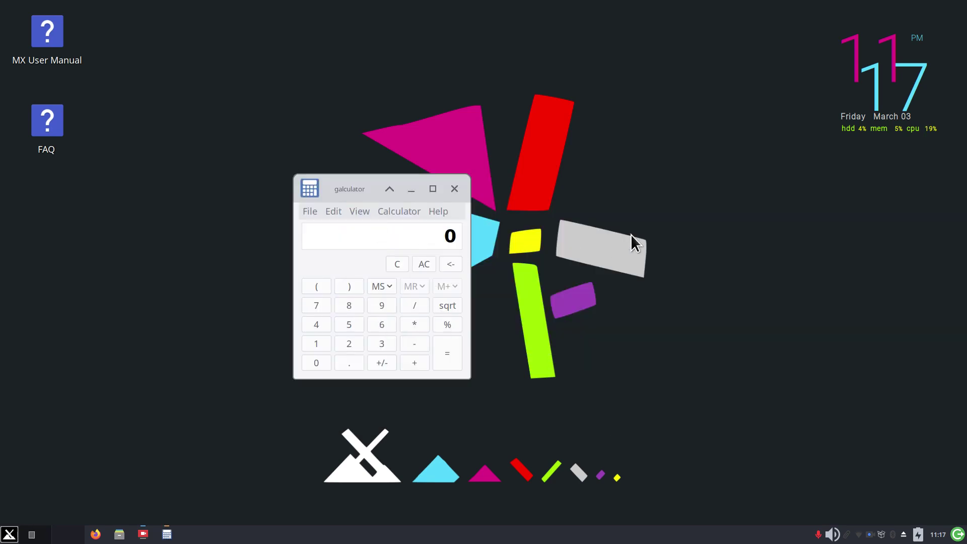
click(452, 190)
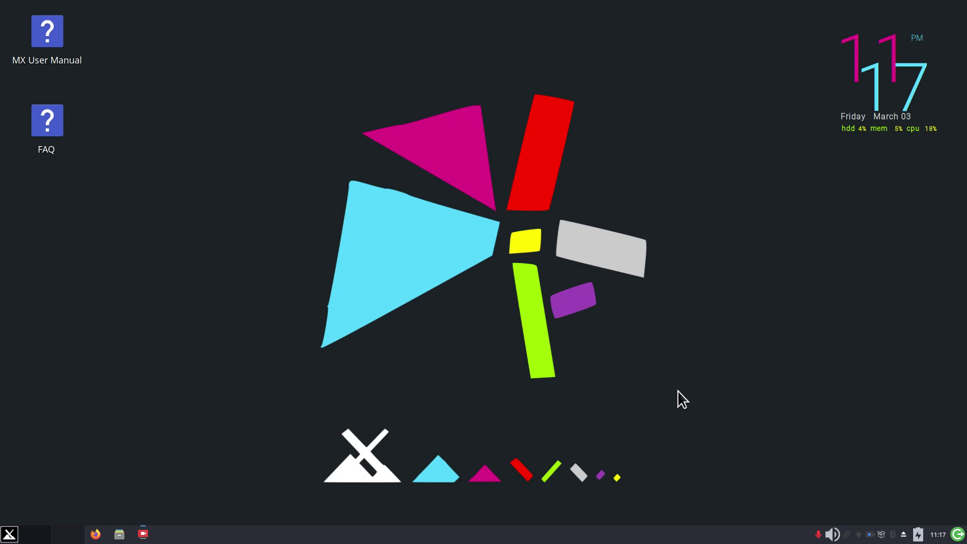
click(958, 534)
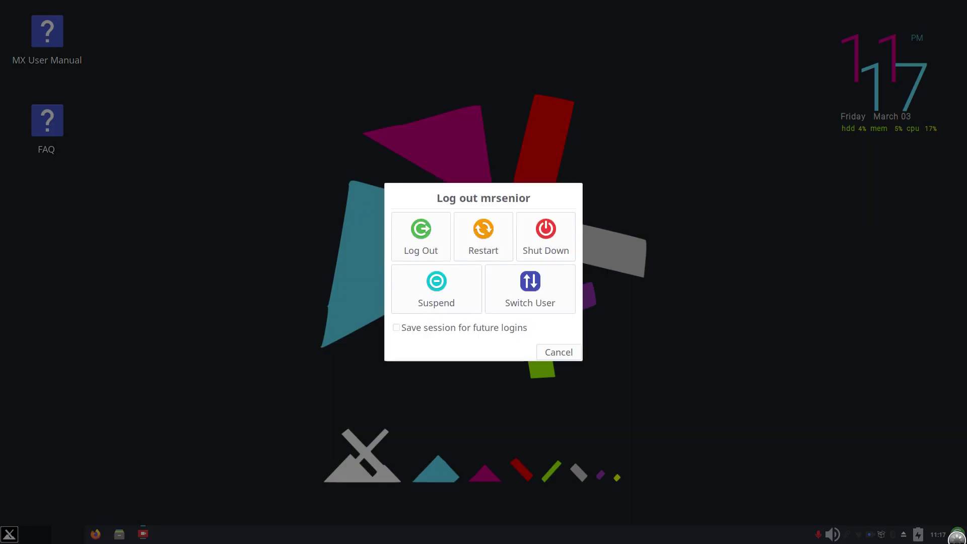
click(555, 352)
click(9, 534)
click(275, 177)
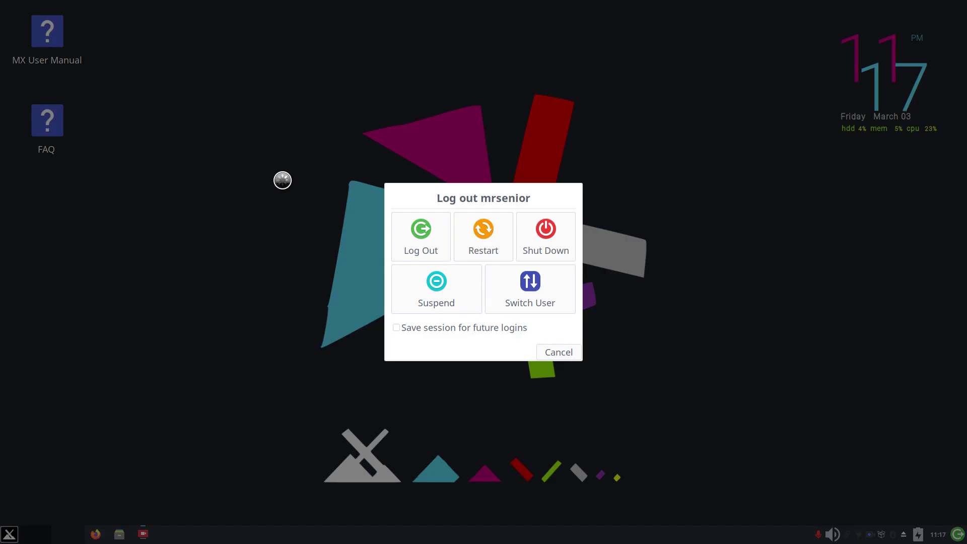
click(554, 353)
key(ctrl+alt+Delete)
click(563, 355)
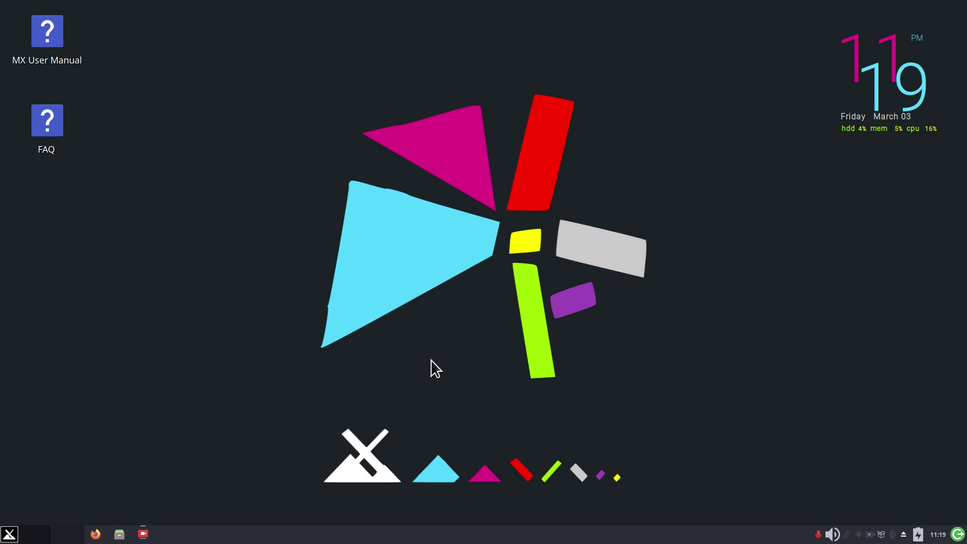
- Open the Settings Manager from the Whisker menu and go to Appearance
click(9, 534)
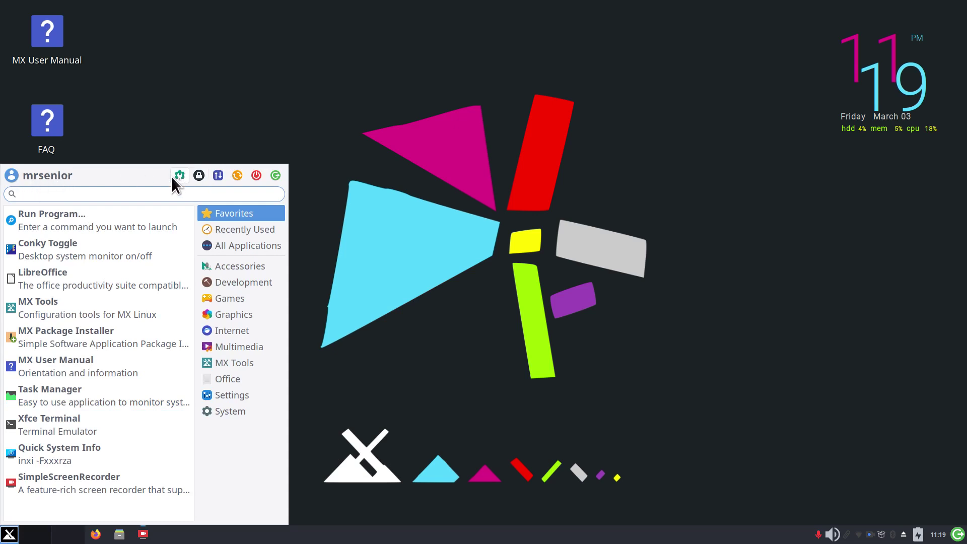
click(174, 175)
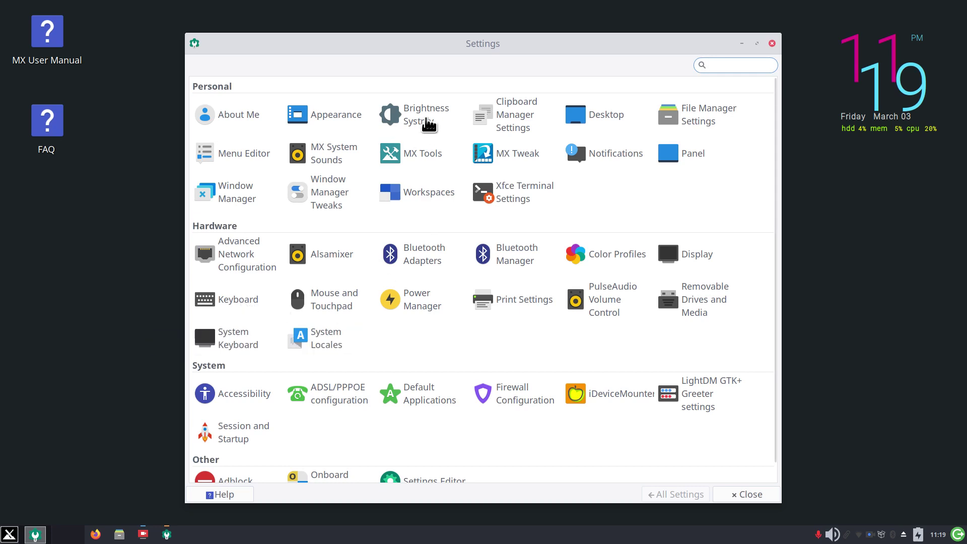
click(328, 112)
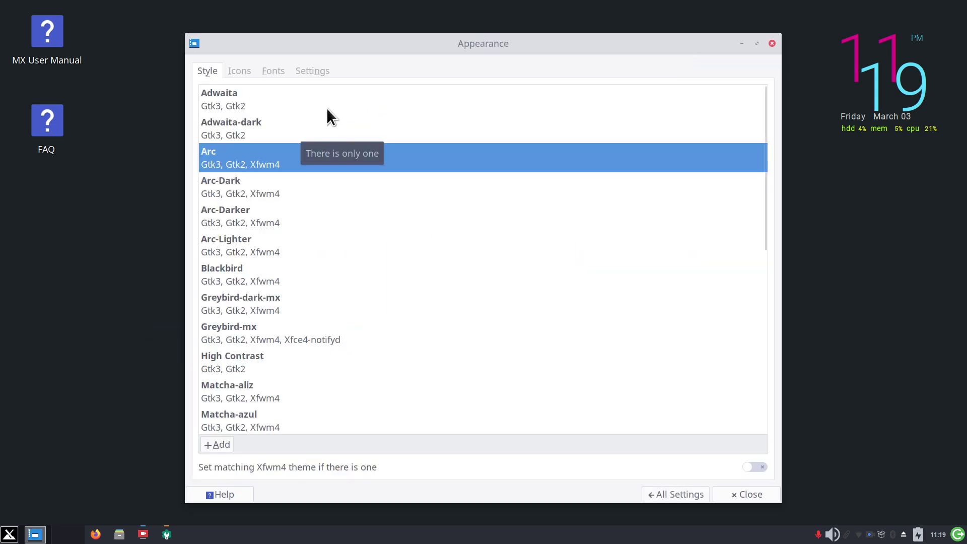
- Look through the Icons, Fonts and Style tabs, then return to All Settings
click(239, 72)
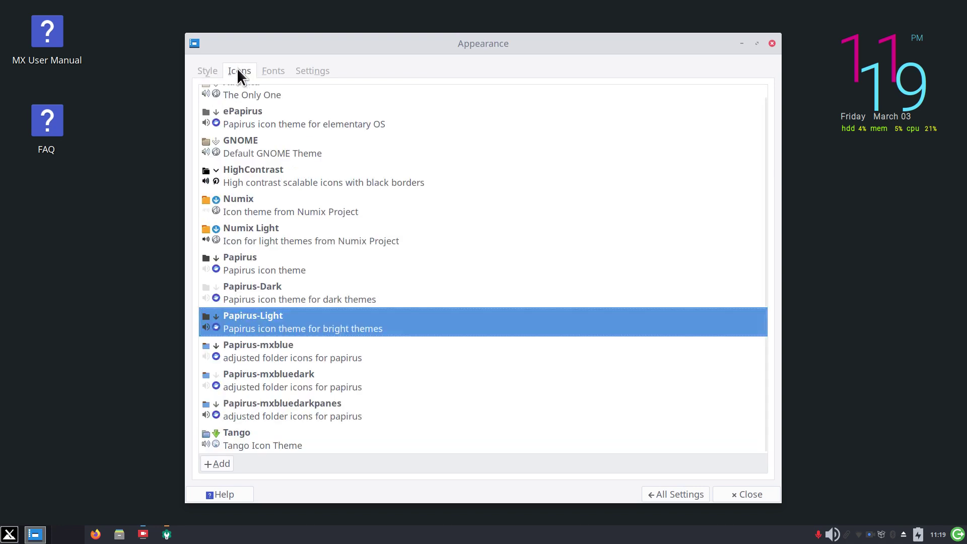
click(271, 72)
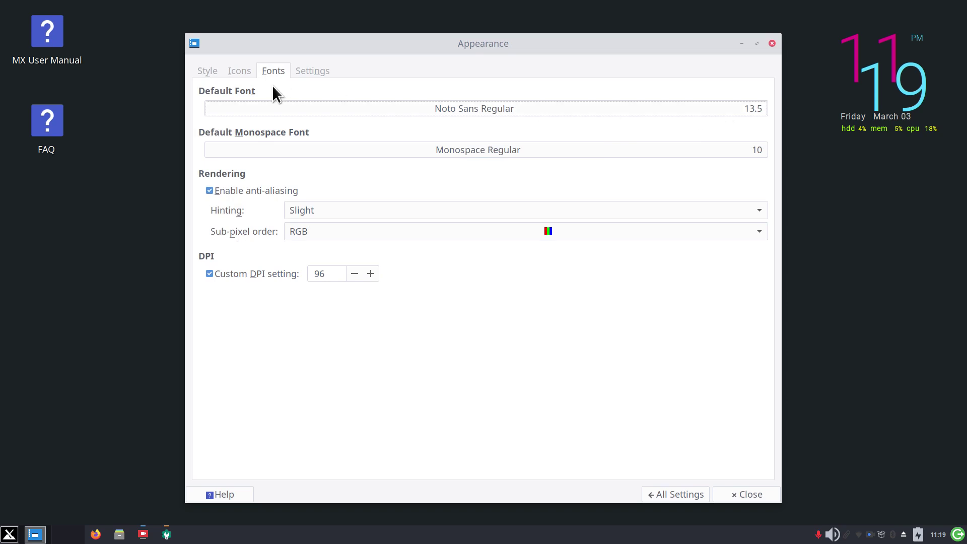
click(242, 72)
click(207, 71)
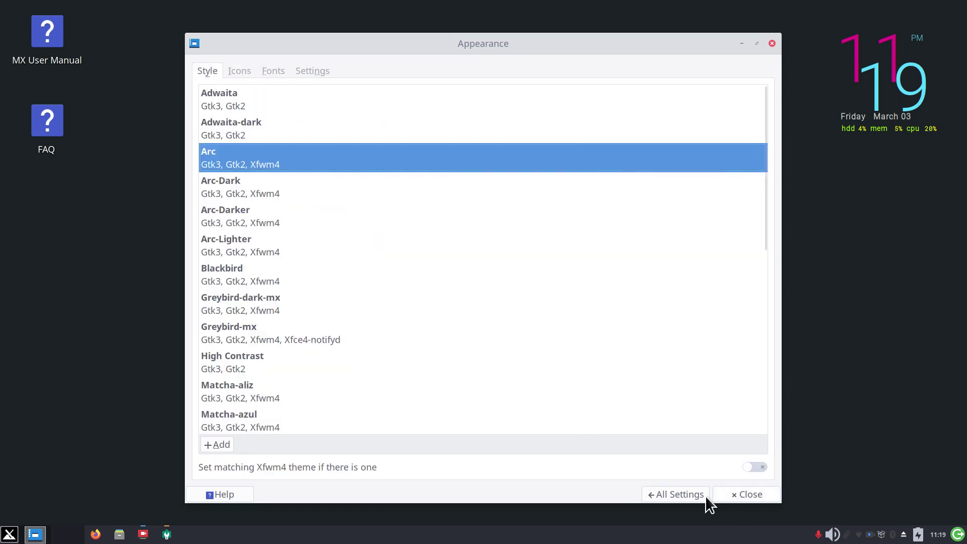
click(684, 495)
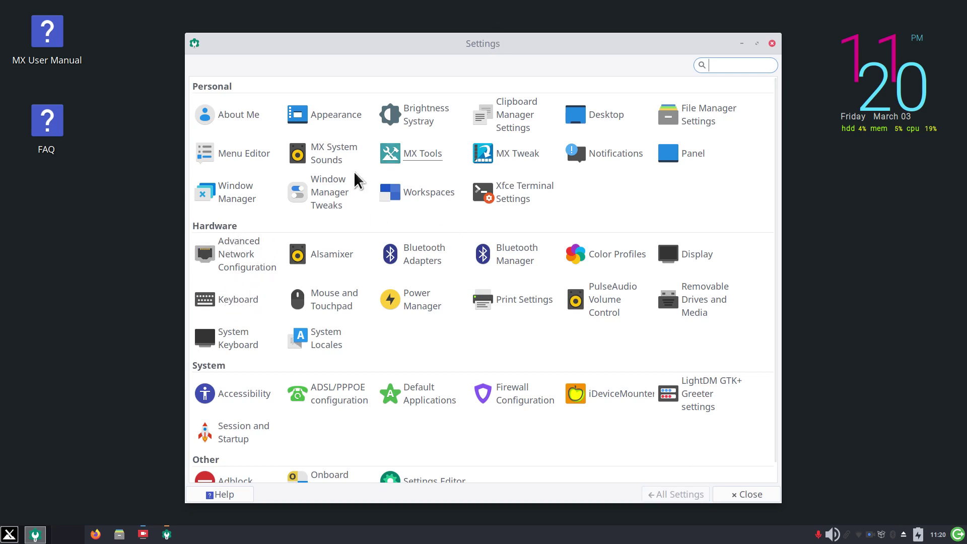
- Open Keyboard settings on the Application Shortcuts tab and move the window up
click(224, 301)
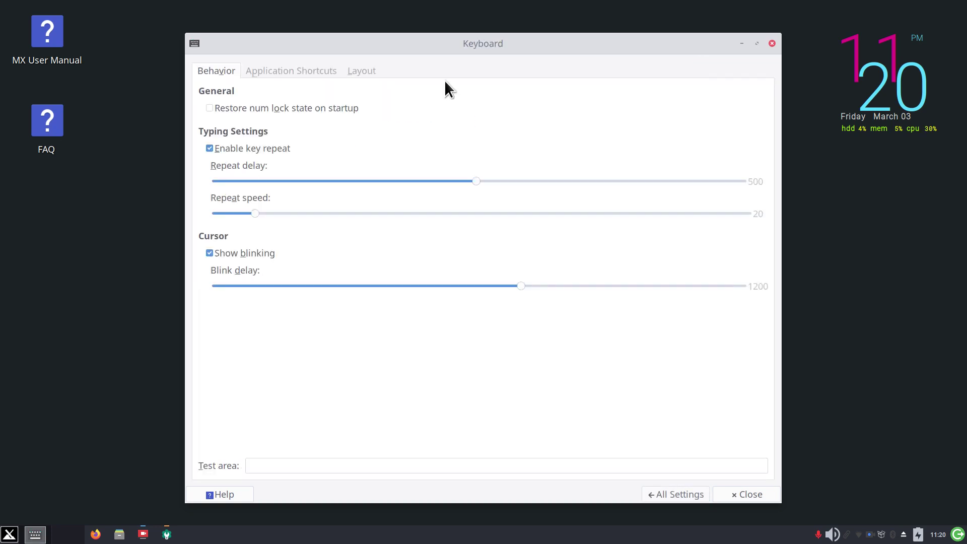
click(272, 71)
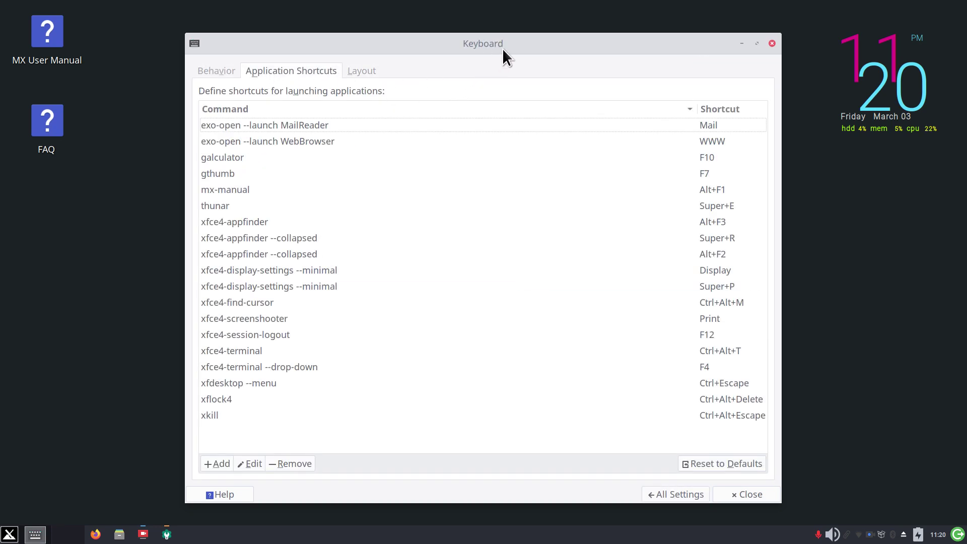
drag(502, 48, 516, 31)
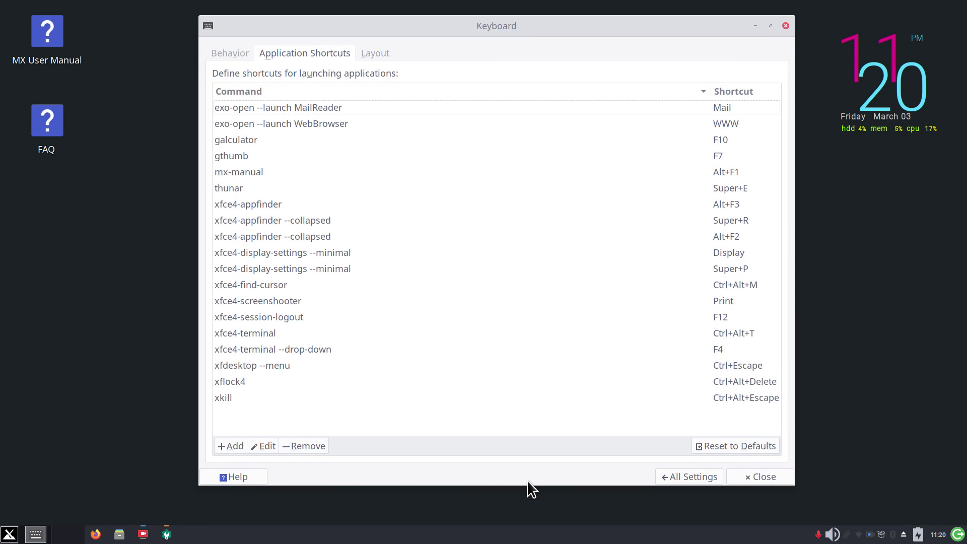
- Test the F12 log-out and F7 gThumb shortcuts, then select the appfinder and session-logout entries
key(F12)
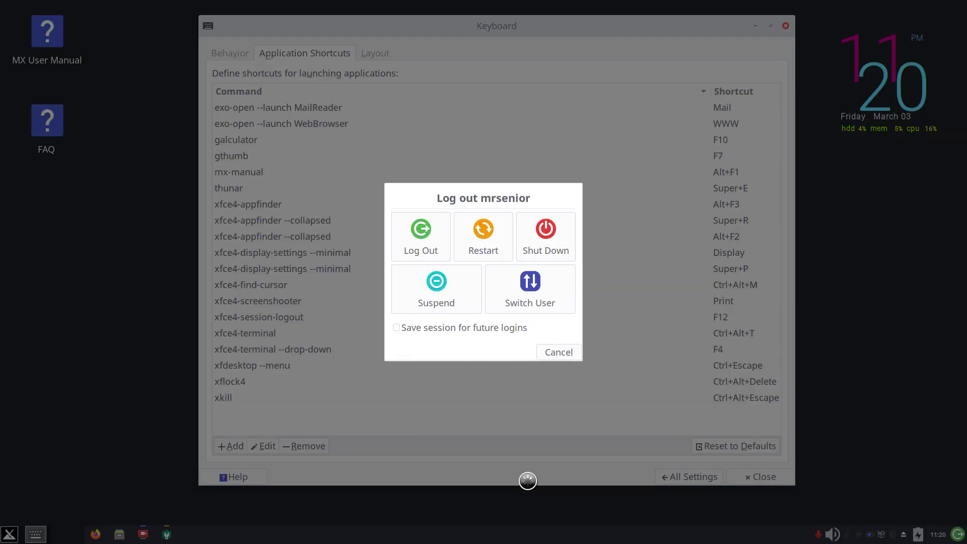
click(562, 351)
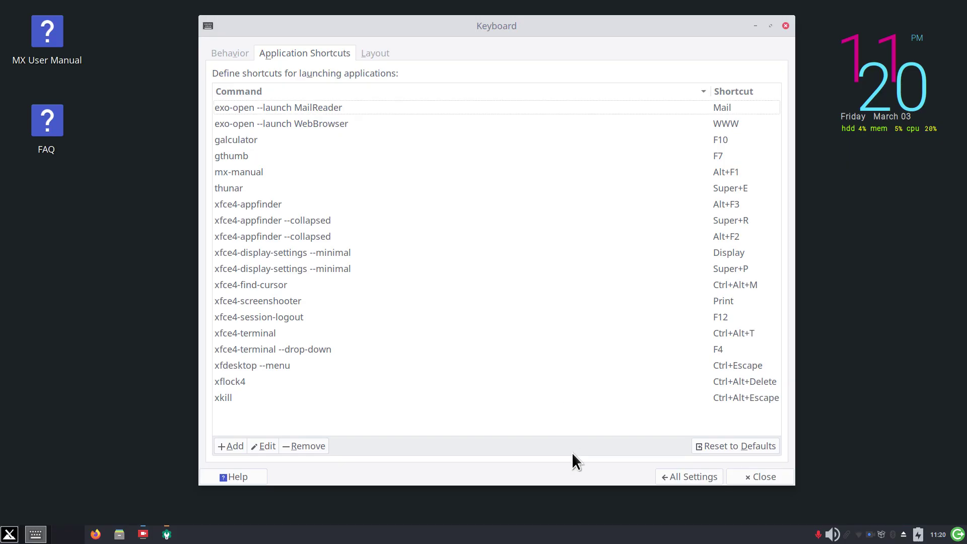
key(F7)
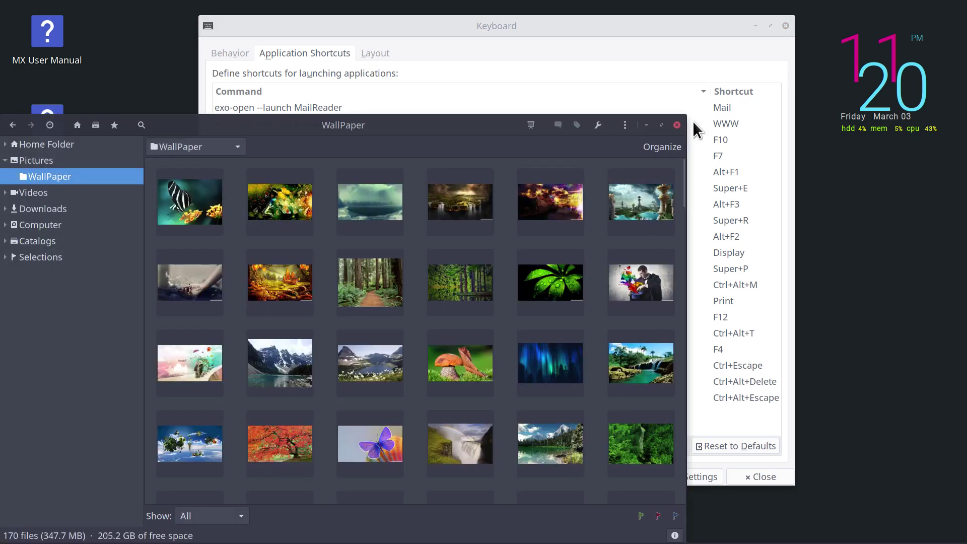
click(677, 126)
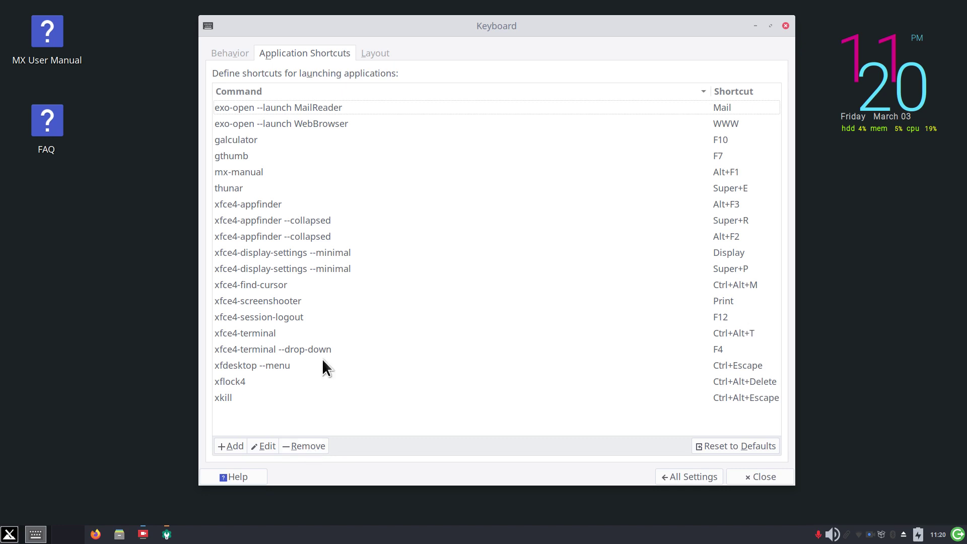
click(300, 222)
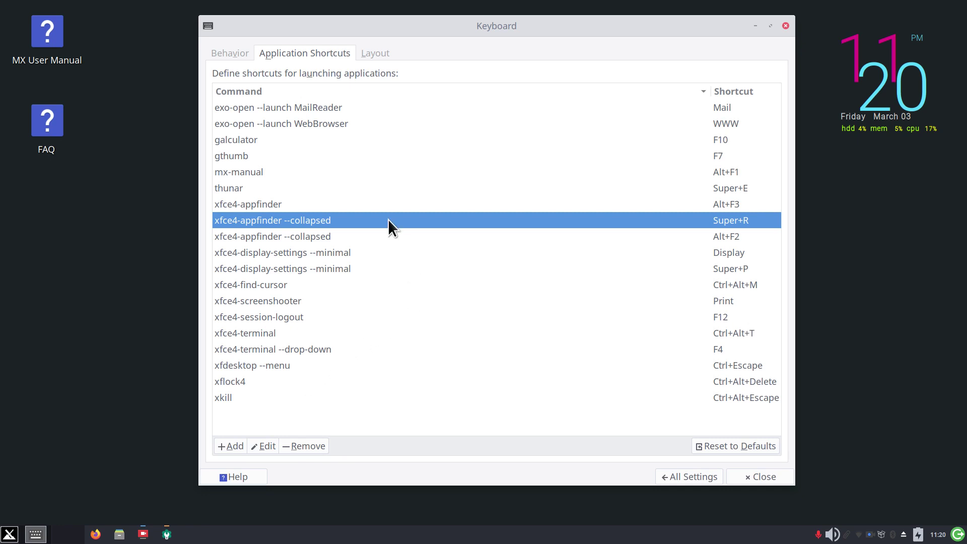
click(303, 320)
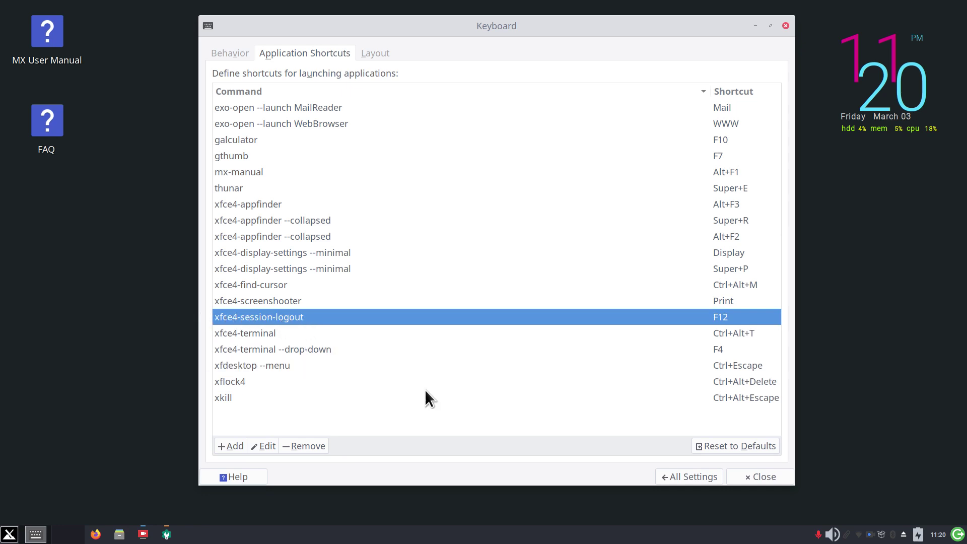
- Close Keyboard settings, open Thunar on the home folder, and view then close About Thunar
click(755, 25)
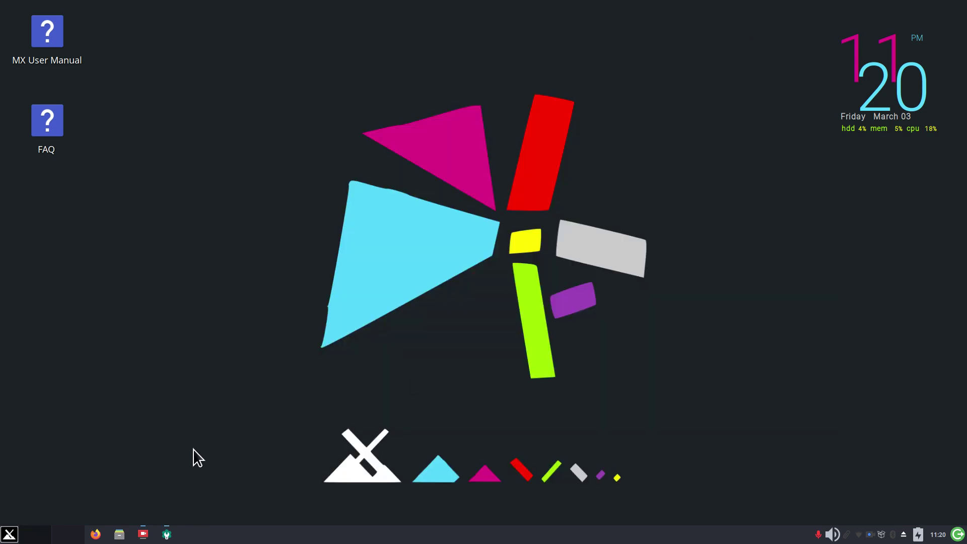
click(119, 533)
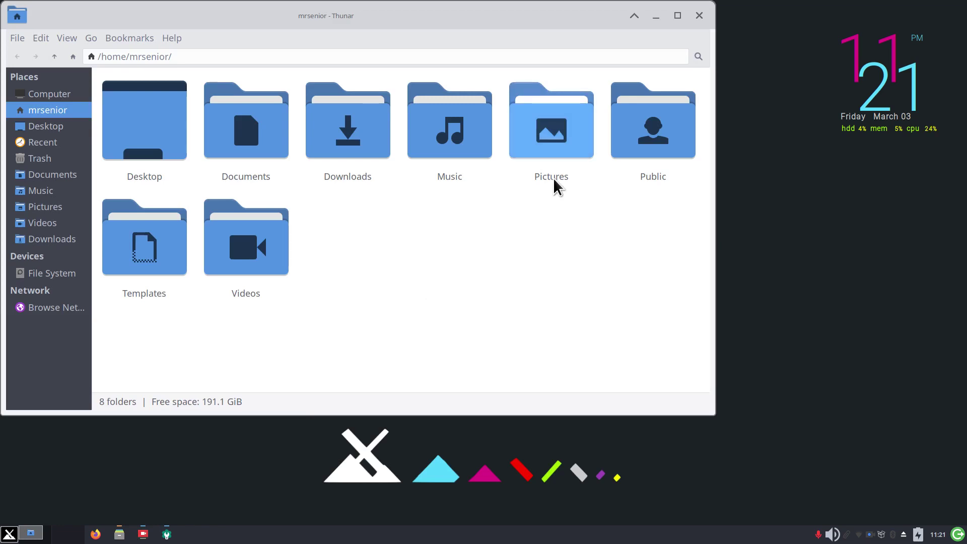
click(162, 36)
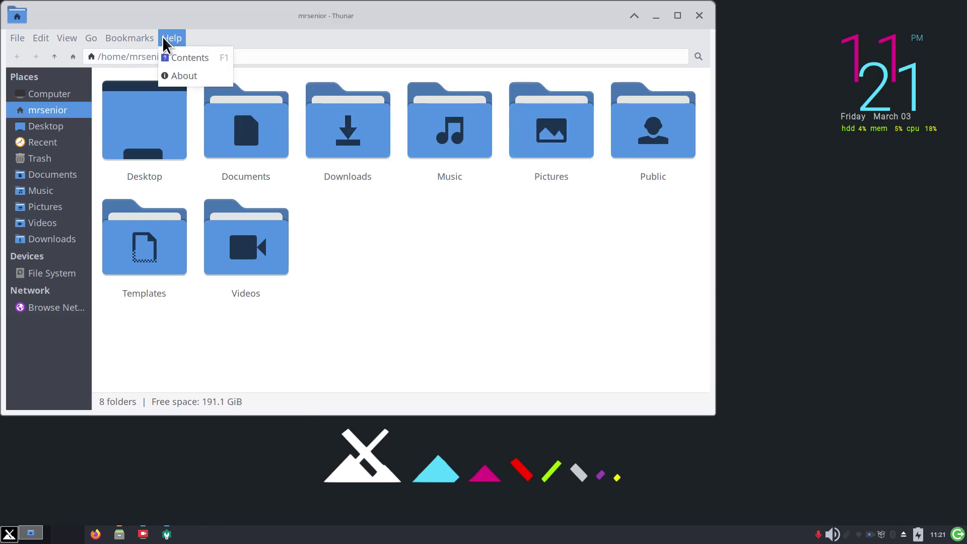
click(175, 78)
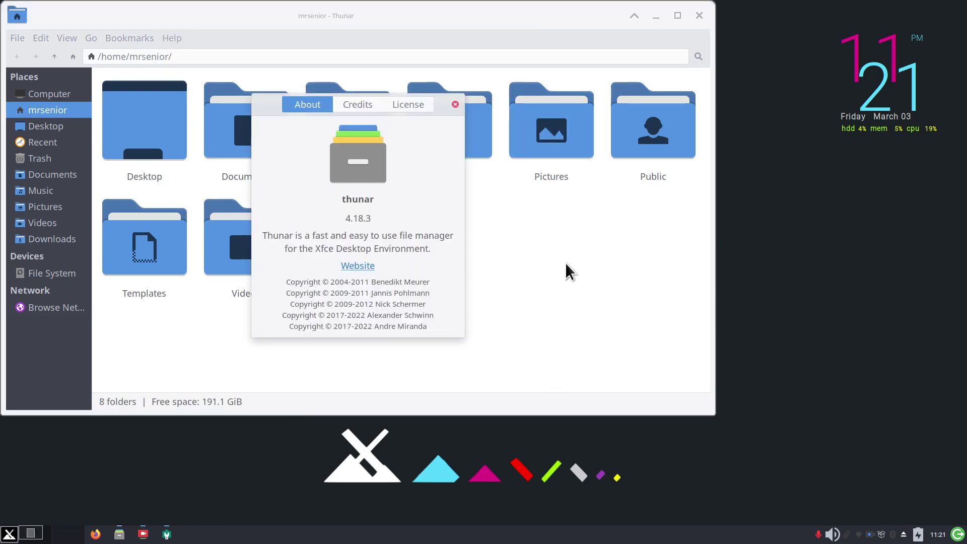
click(455, 104)
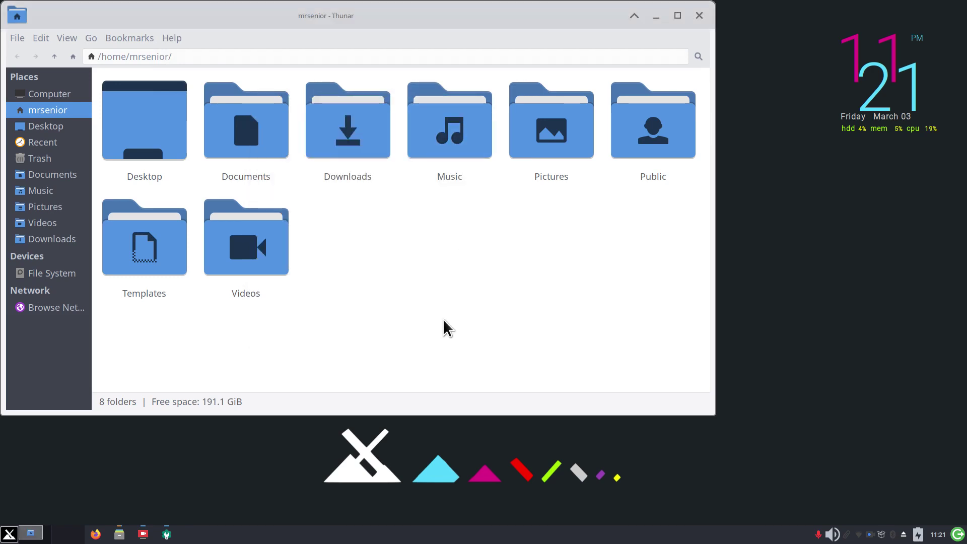
- Open the Documents folder and select the keybcommands text file
scroll(446, 312, up, 3)
scroll(449, 303, down, 5)
scroll(449, 303, up, 4)
scroll(449, 304, down, 1)
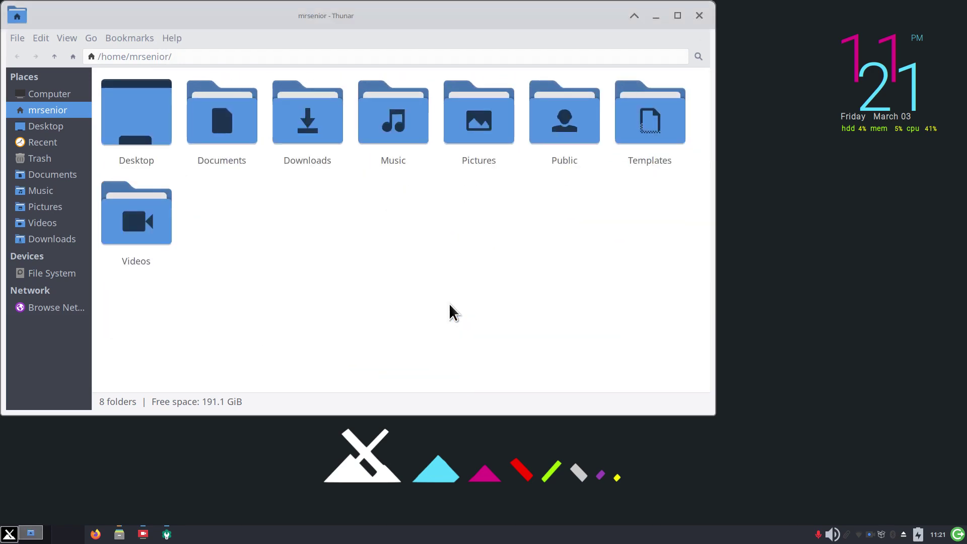
double_click(225, 119)
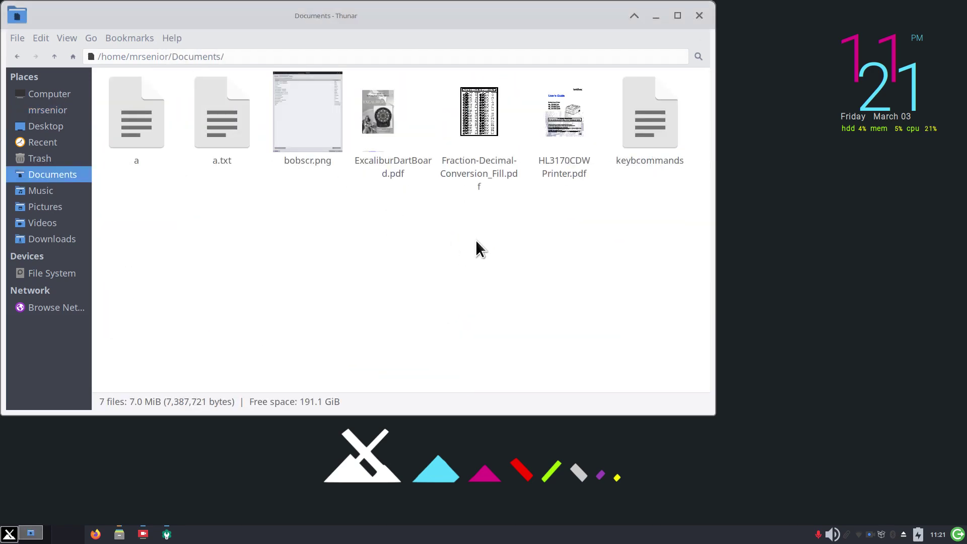
click(645, 123)
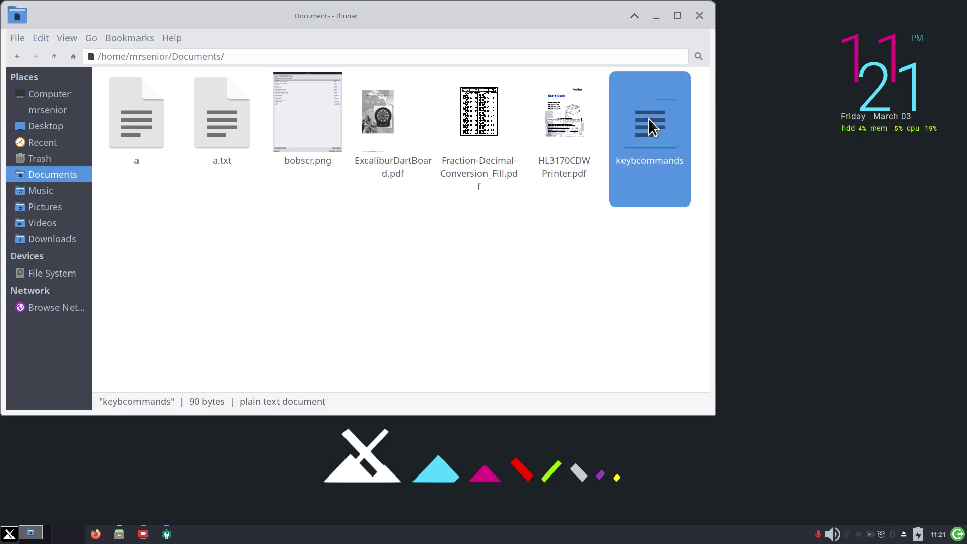
- Open keybcommands in FeatherPad, close Thunar, and move the editor toward the top left
double_click(641, 122)
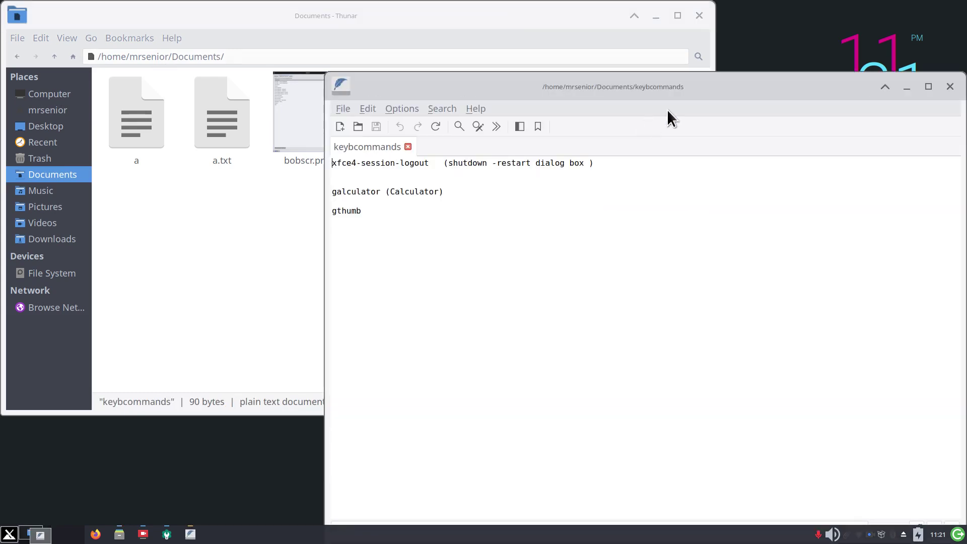
click(699, 15)
drag(738, 86, 580, 56)
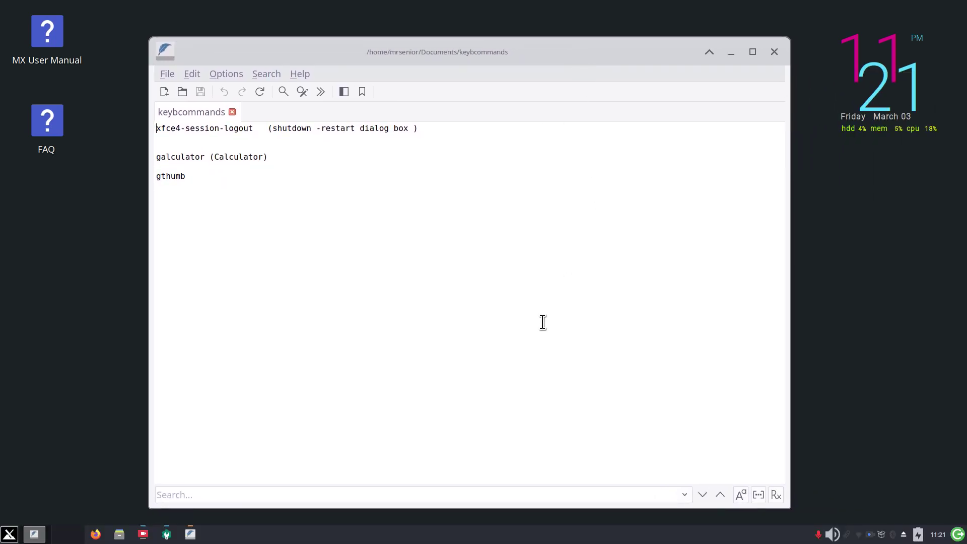
- Select the command xfce4-session-logout on the first line and copy it
click(480, 366)
ctrl+scroll(516, 396, up, 6)
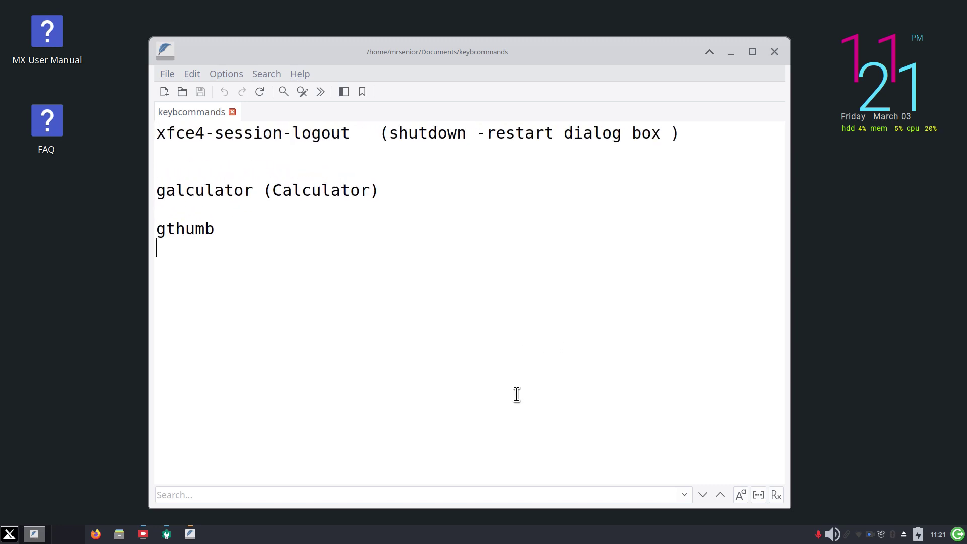
ctrl+scroll(516, 394, up, 1)
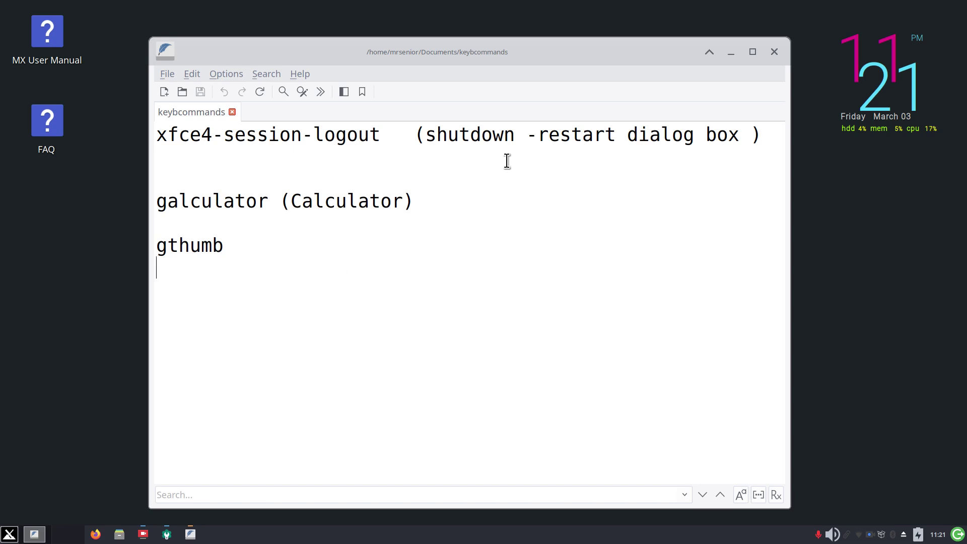
drag(385, 134, 155, 137)
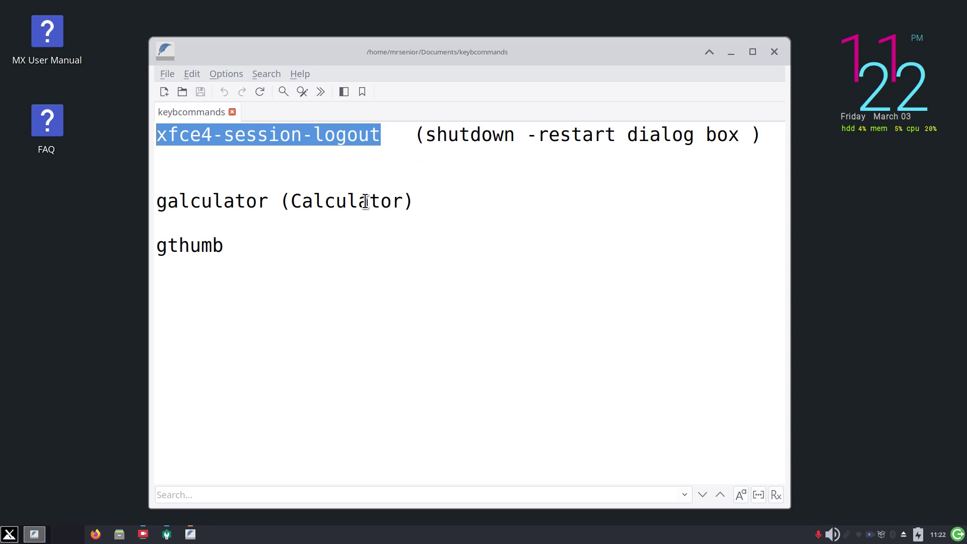
right_click(280, 135)
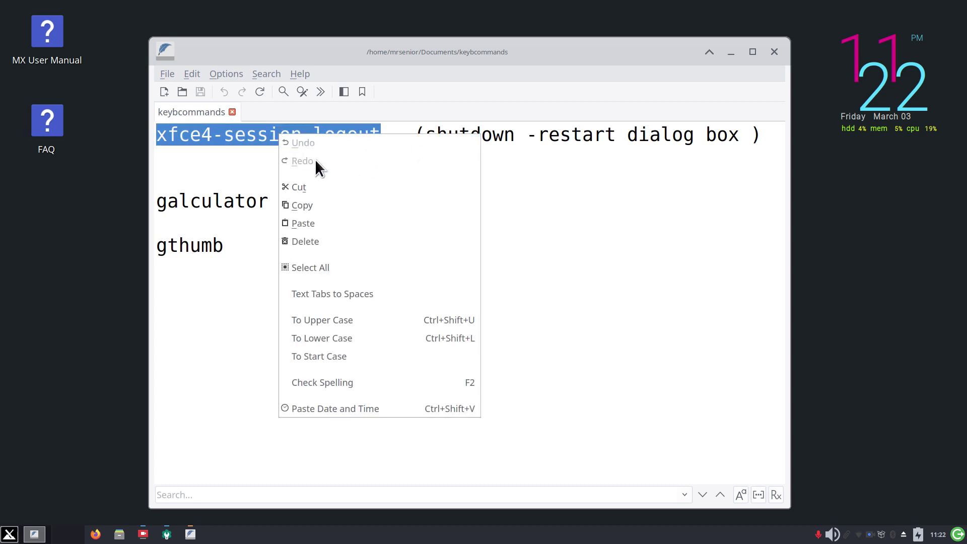
click(334, 207)
- Close FeatherPad, remove the xfce4-session-logout shortcut in Keyboard settings, and start adding a new one
click(773, 52)
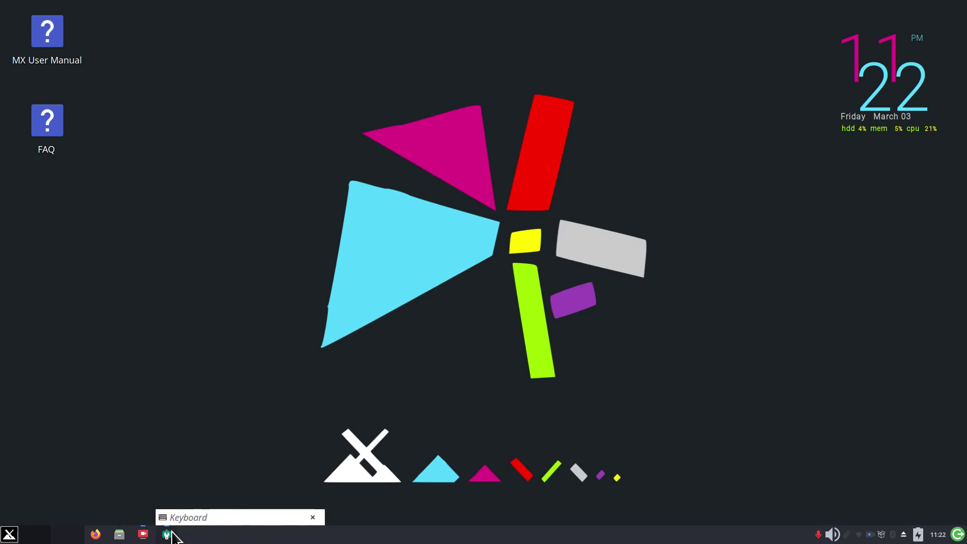
click(166, 534)
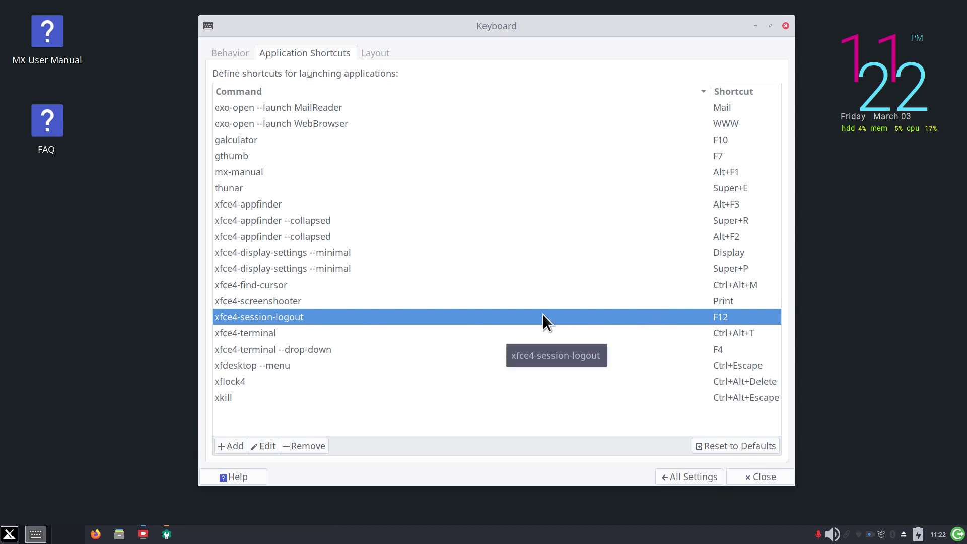
click(306, 445)
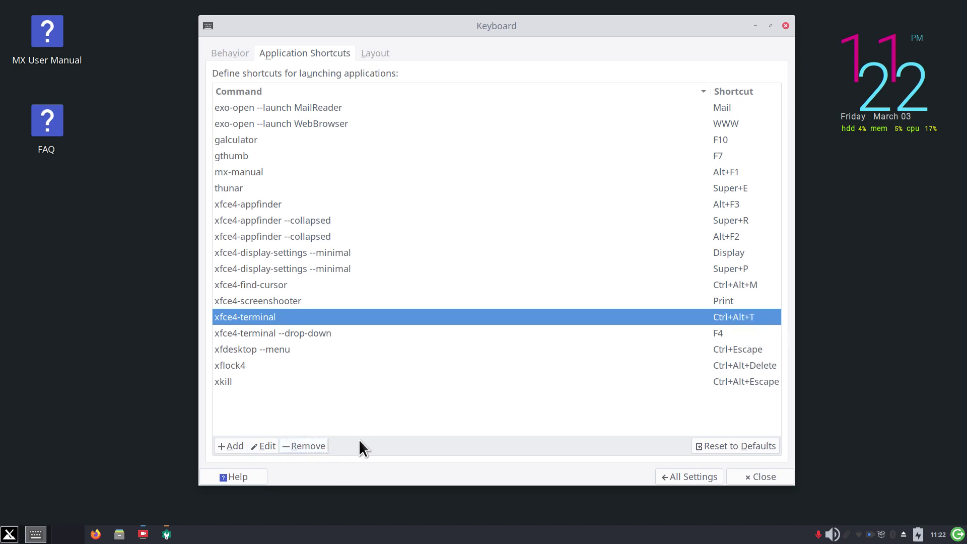
click(231, 447)
- Paste xfce4-session-logout as the new shortcut command and bind it to F12
right_click(438, 269)
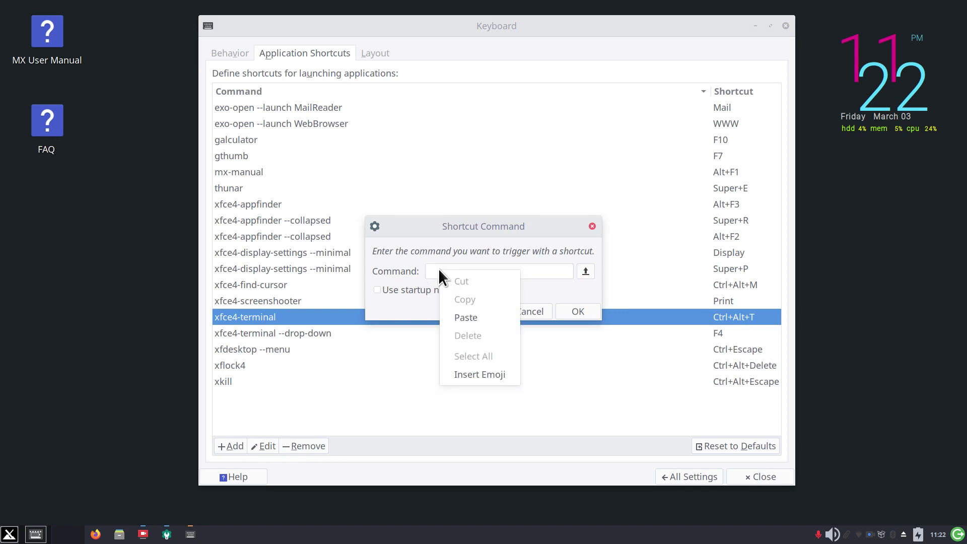
click(473, 318)
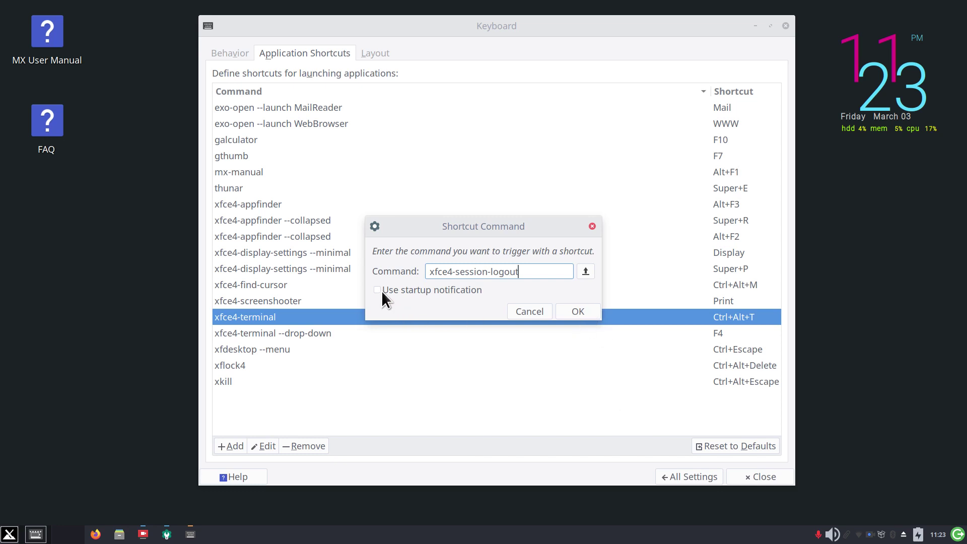
click(572, 312)
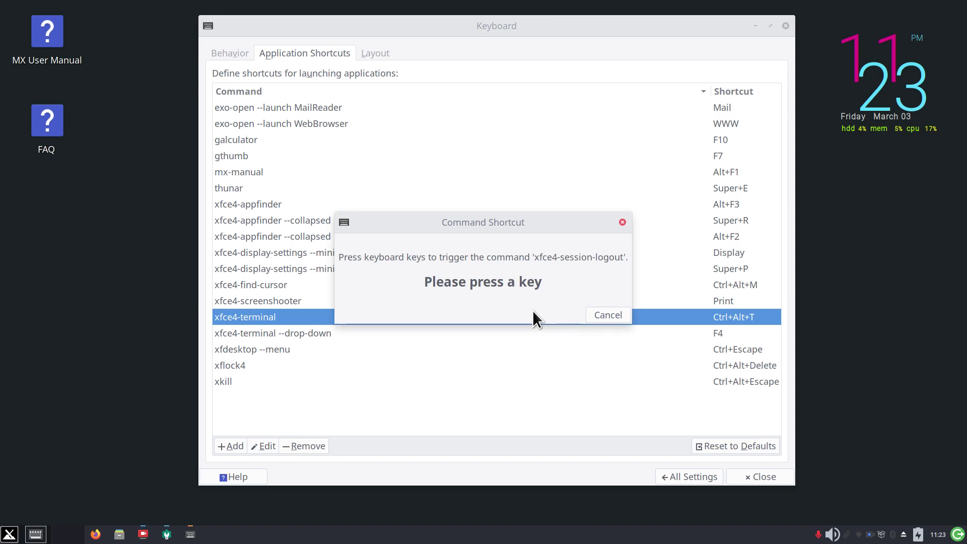
key(F12)
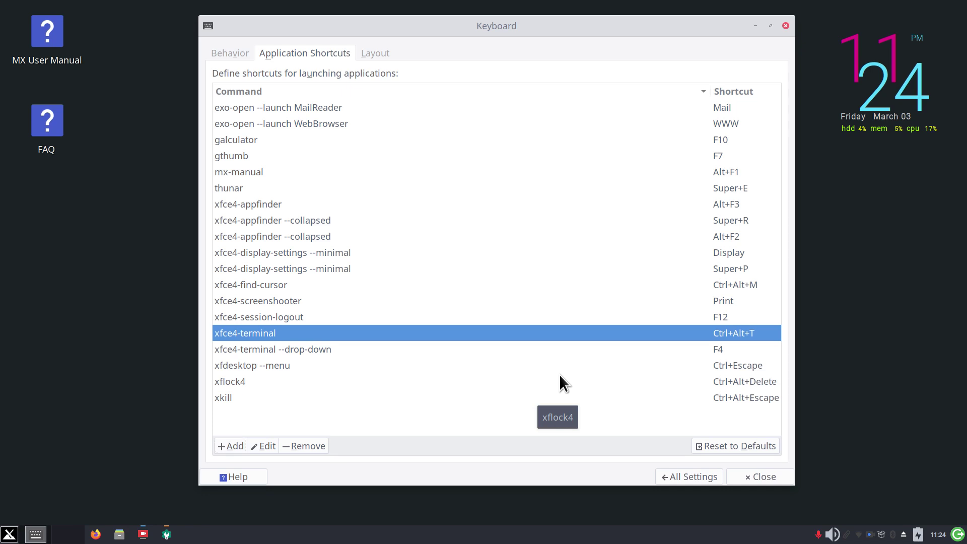
key(F12)
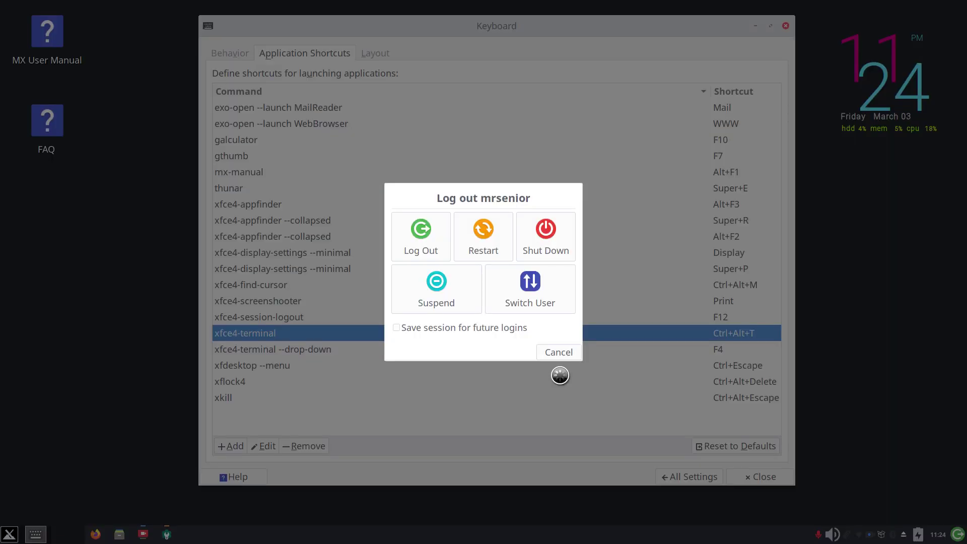
click(561, 346)
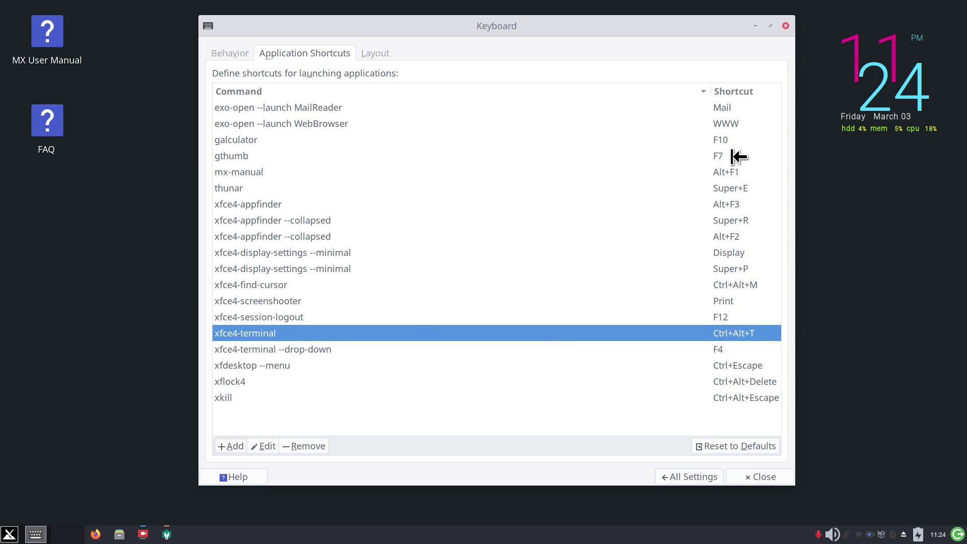
click(614, 161)
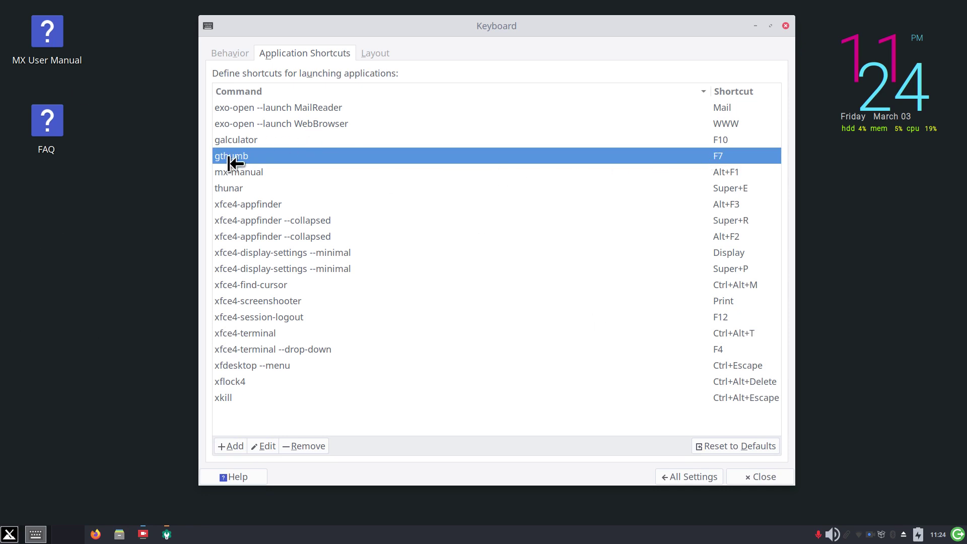
click(10, 534)
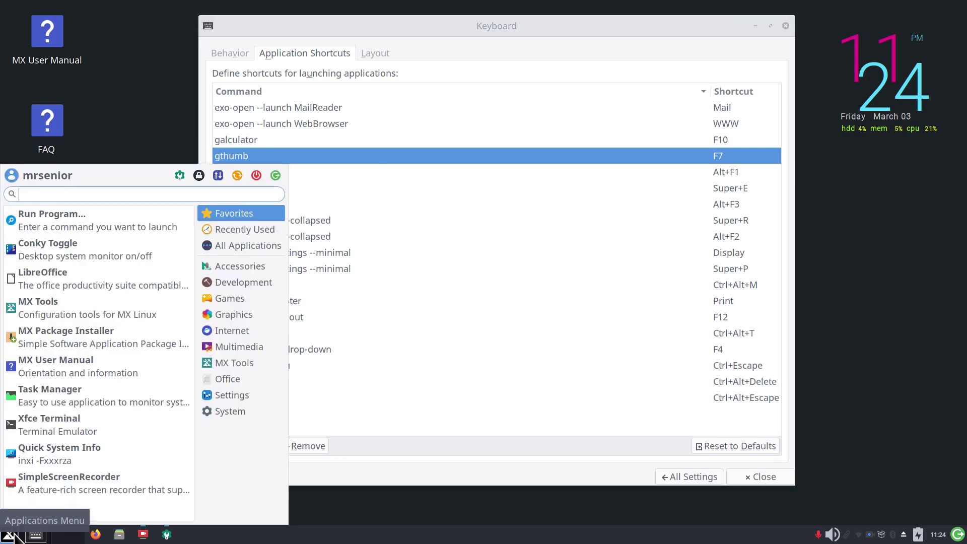
text(gt)
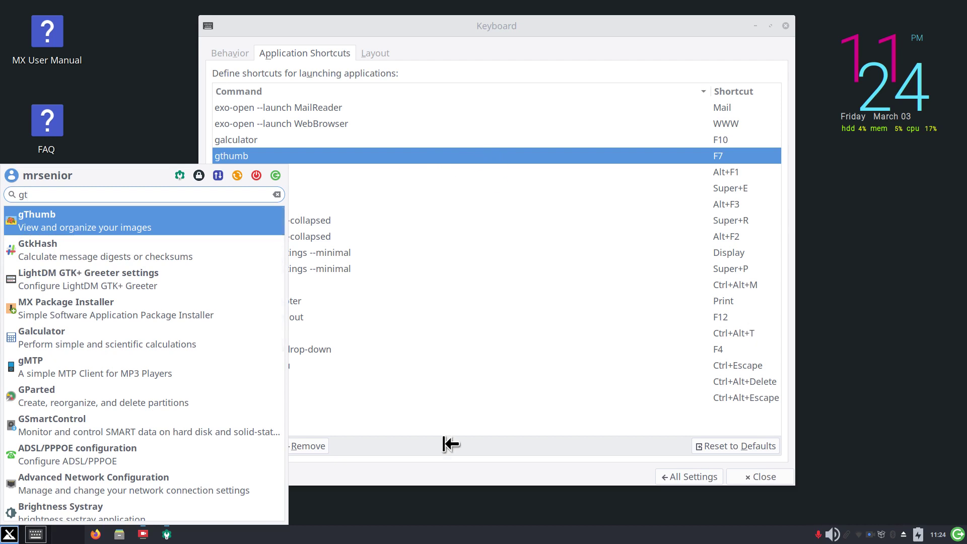
click(452, 475)
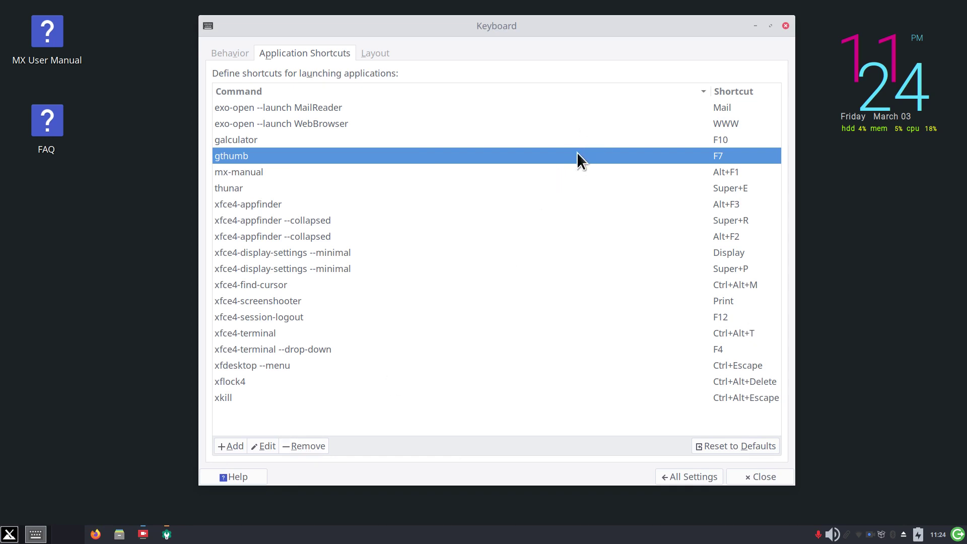
- Remove the gthumb entry, add the command 'gThumb' after checking its menu name, and bind it to F7
click(310, 443)
click(220, 445)
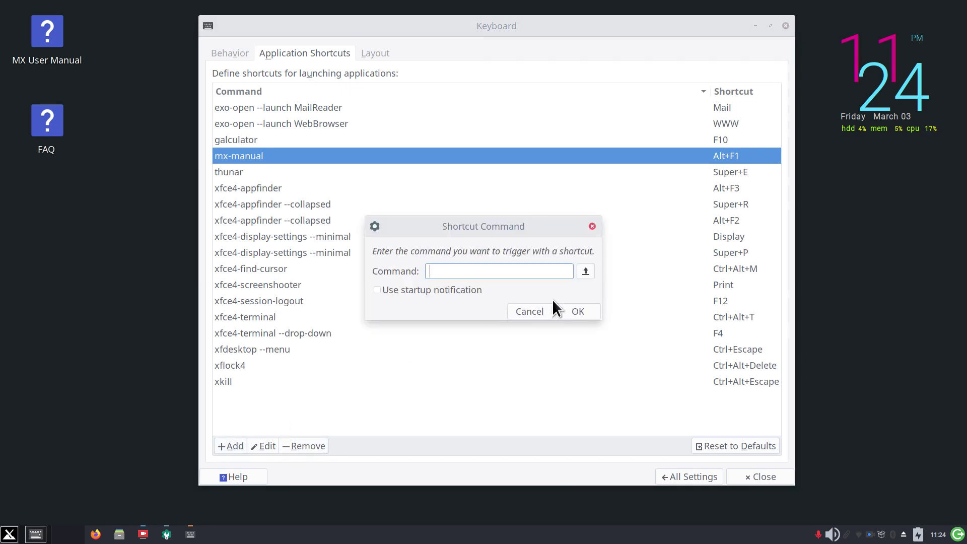
text(gThumb)
click(9, 534)
text(gt)
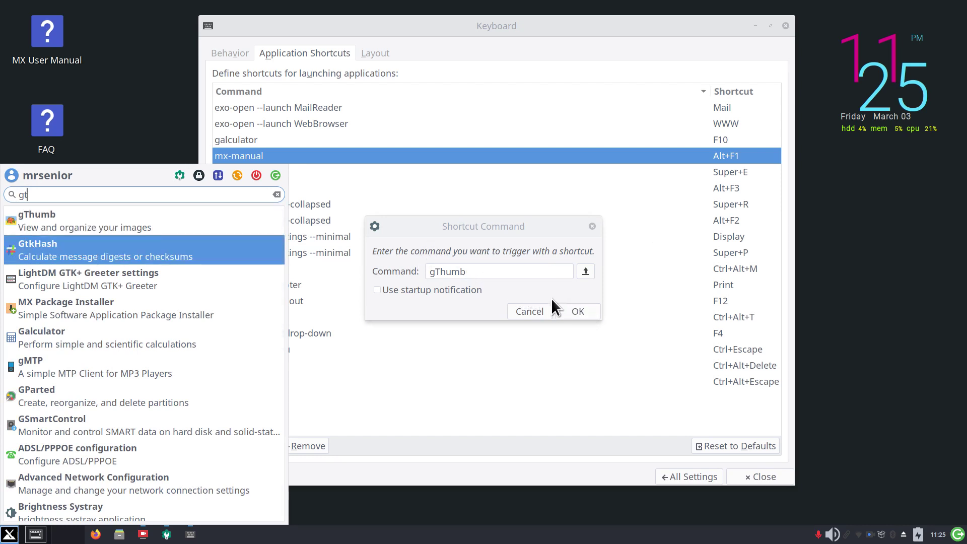
click(577, 311)
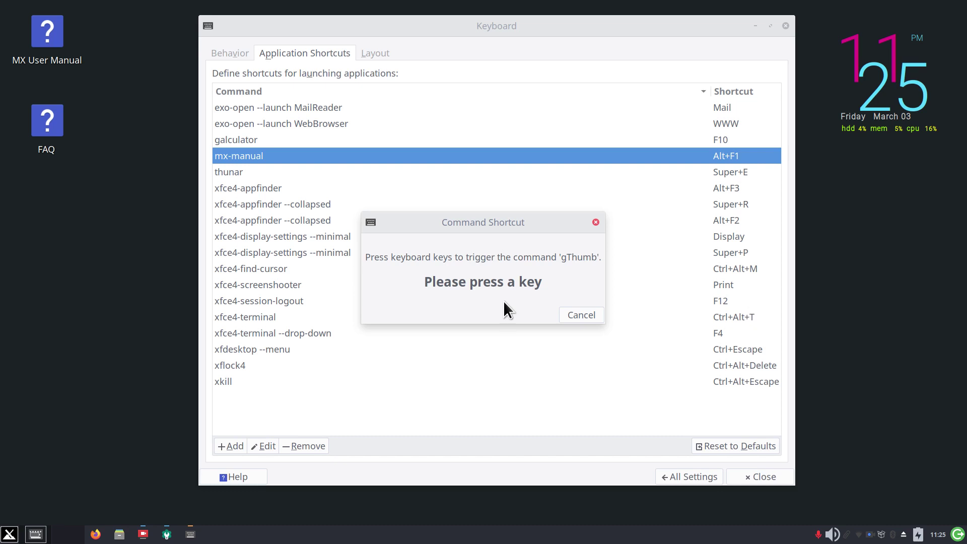
key(F7)
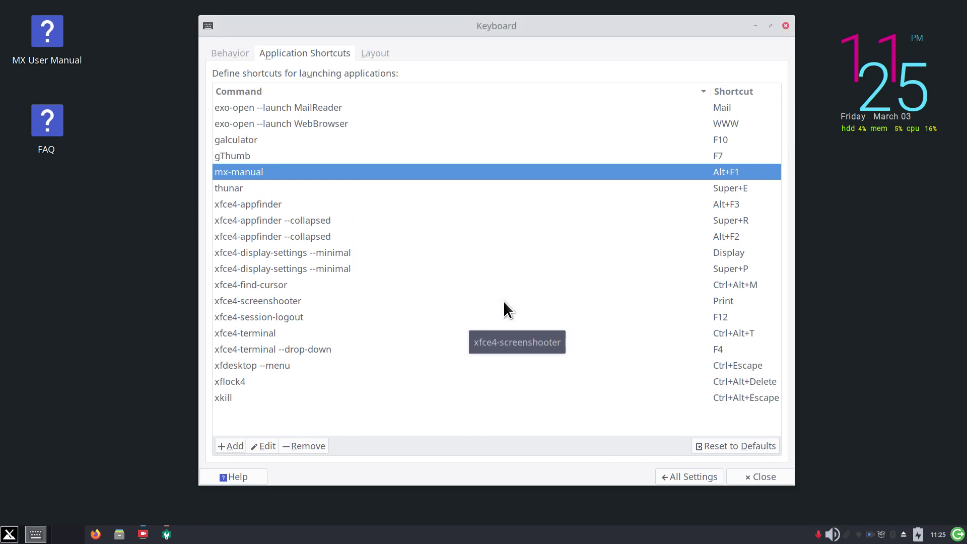
key(F7)
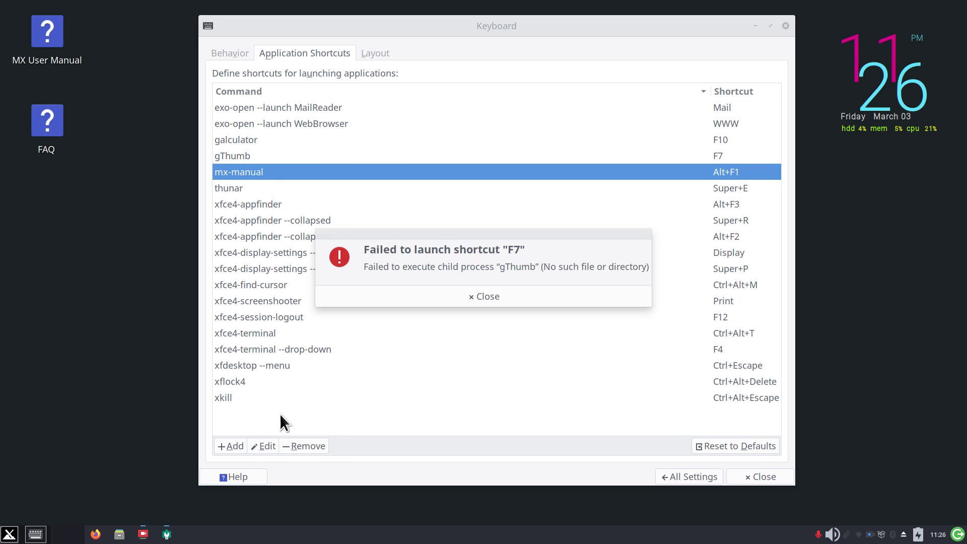
click(525, 294)
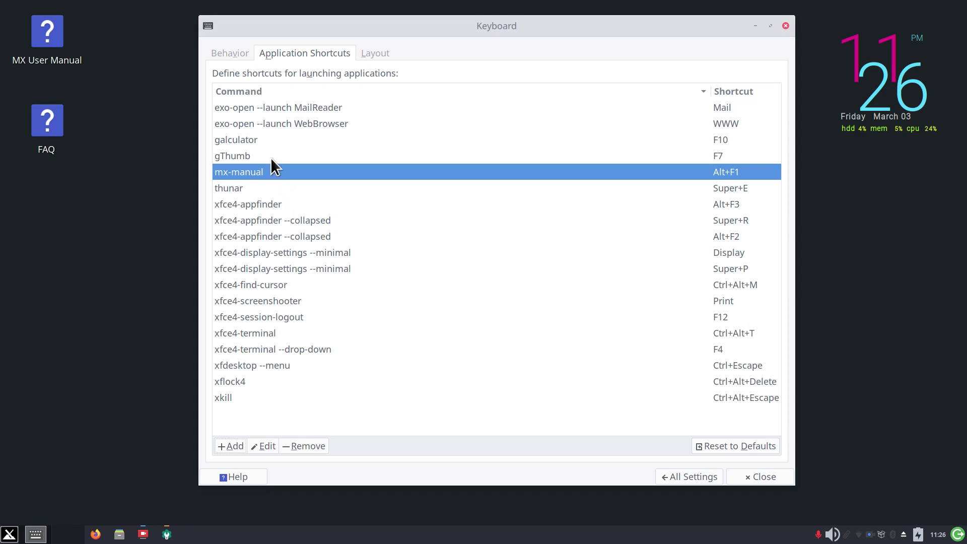
- Replace the gThumb entry with a lowercase 'gthumb' command bound to F7
click(306, 157)
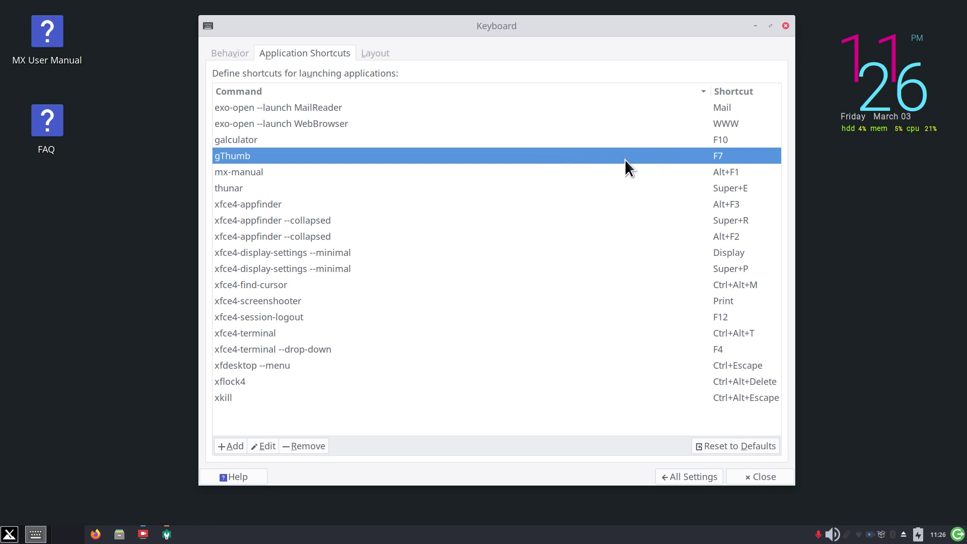
click(307, 444)
click(225, 445)
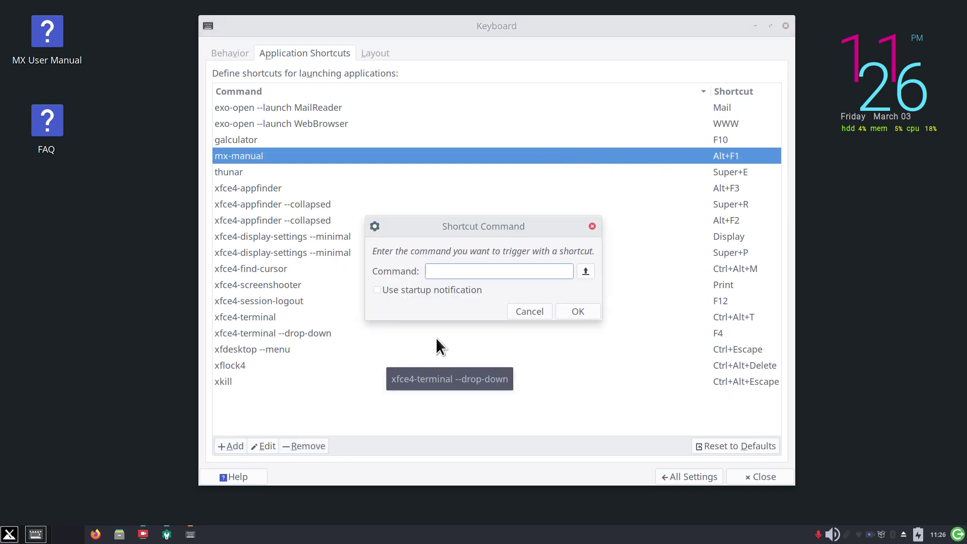
text(gthumb)
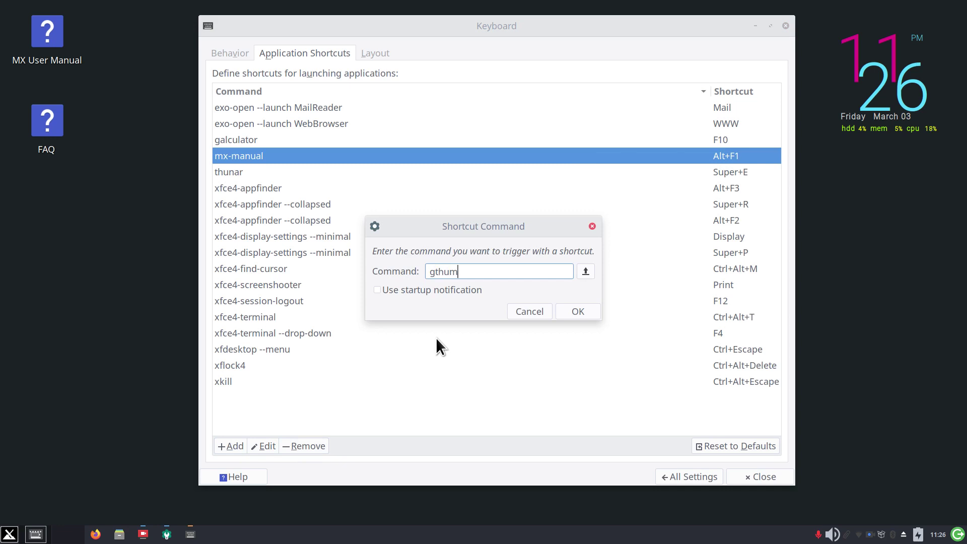
click(581, 309)
key(F7)
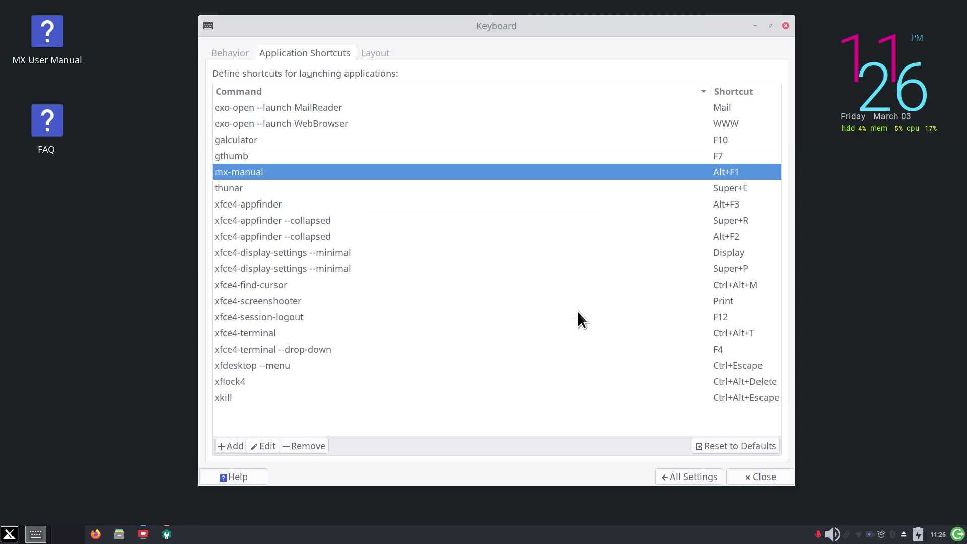
- Press F7 to confirm it launches gThumb, then close gThumb
key(F7)
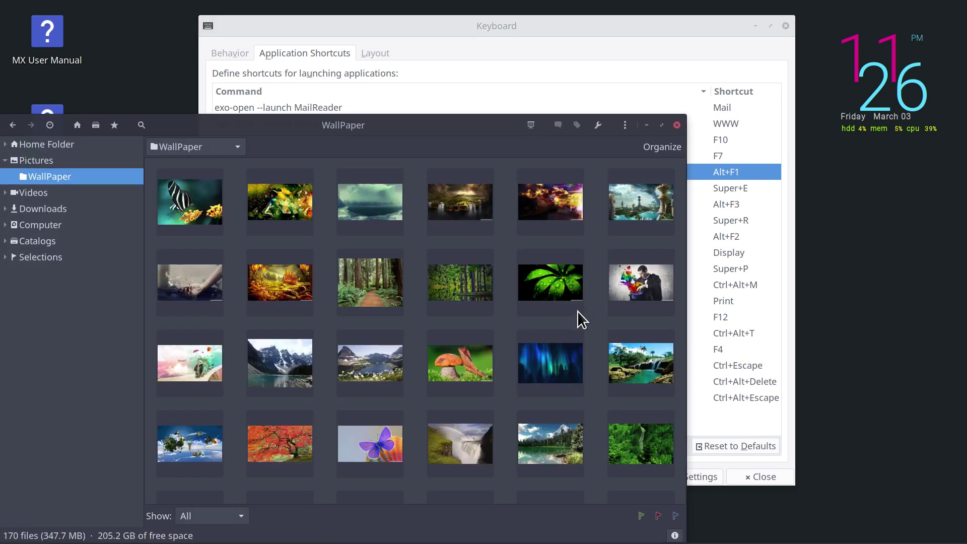
click(625, 125)
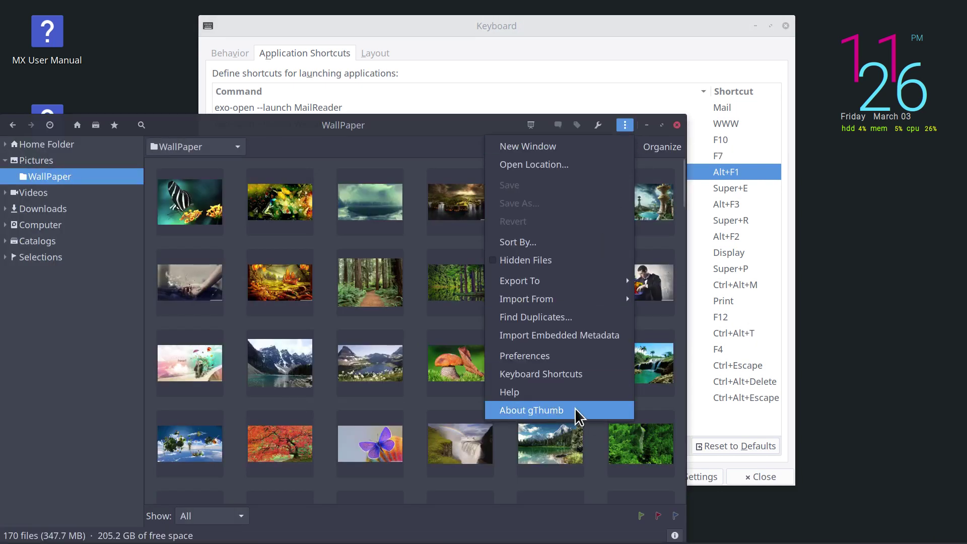
click(677, 125)
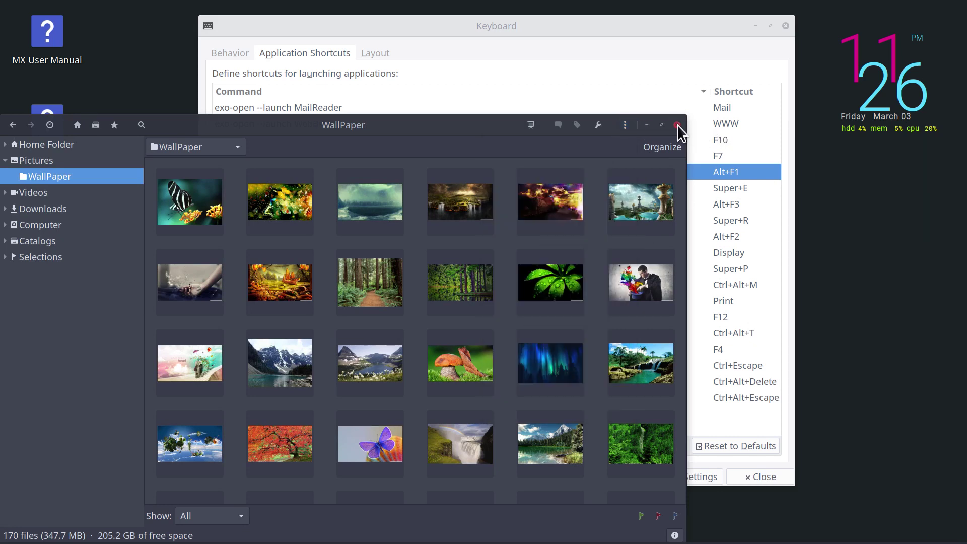
click(677, 125)
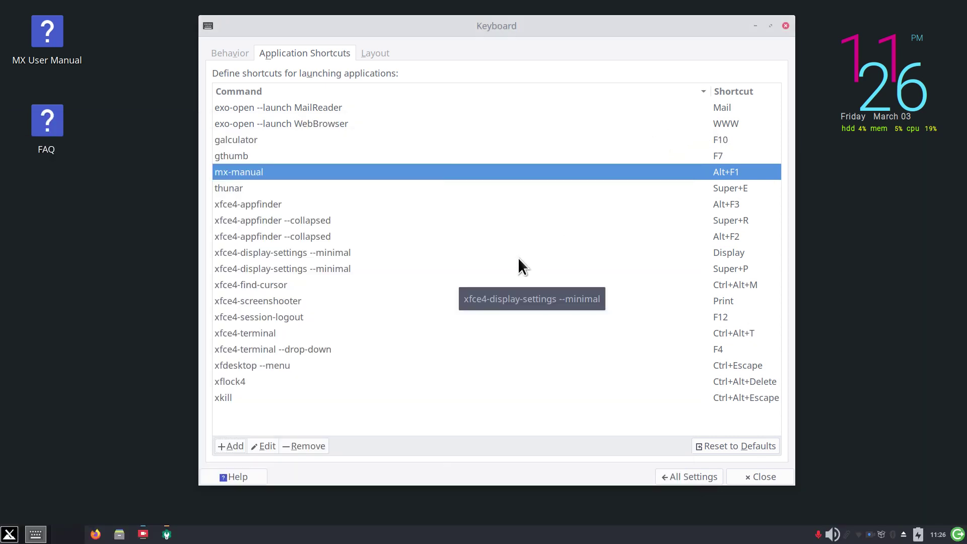
double_click(232, 155)
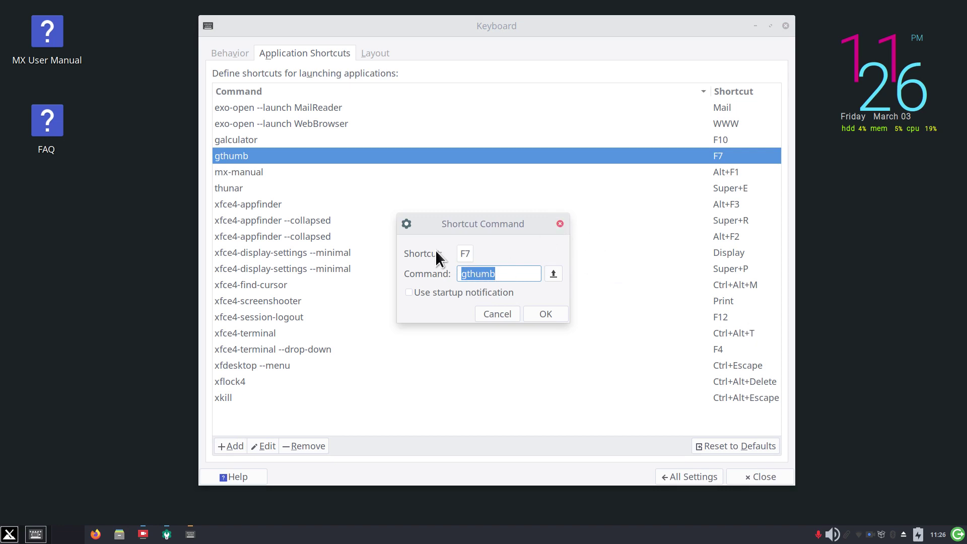
click(560, 224)
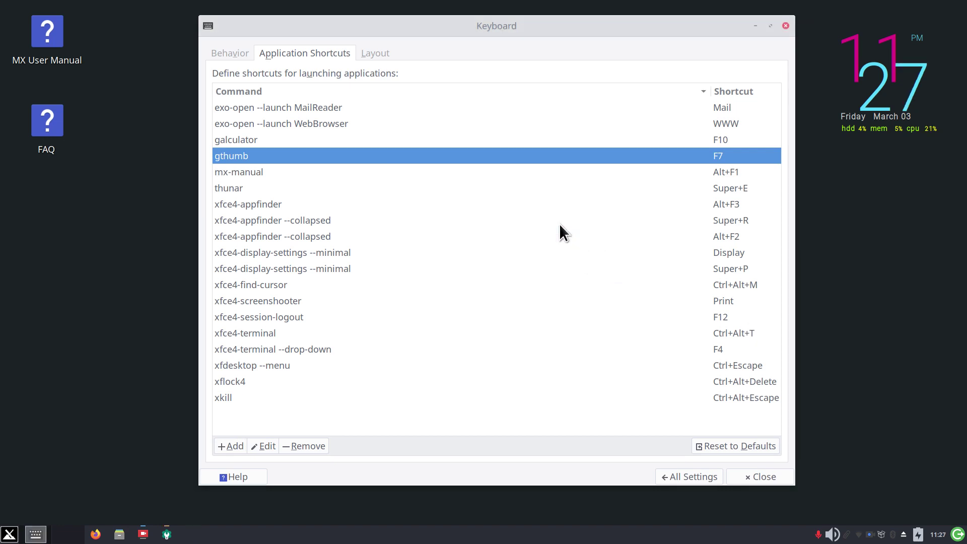
click(250, 141)
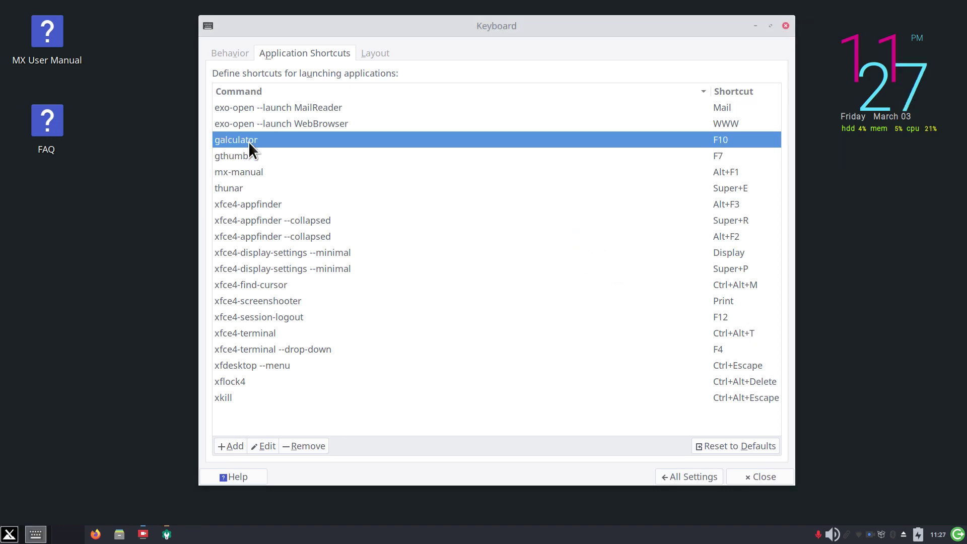
click(10, 535)
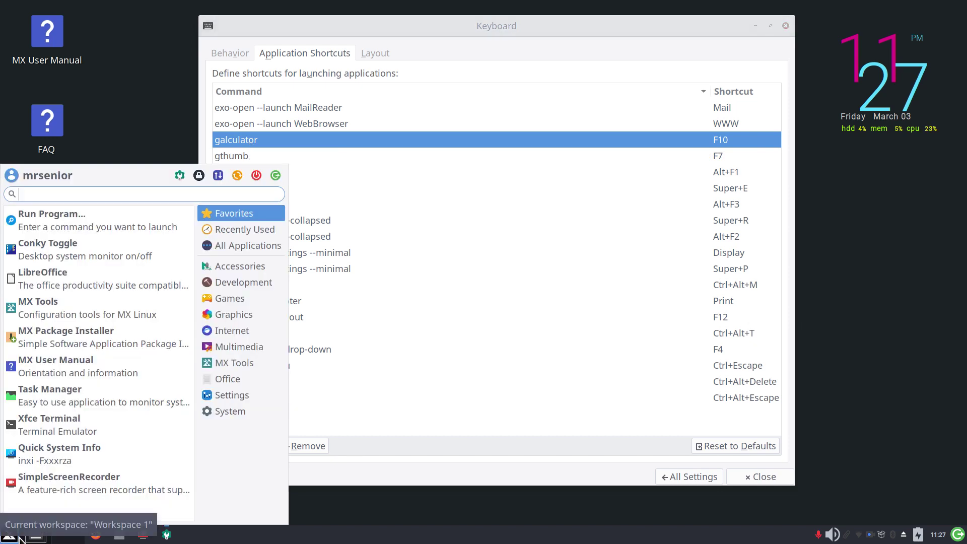
text(g)
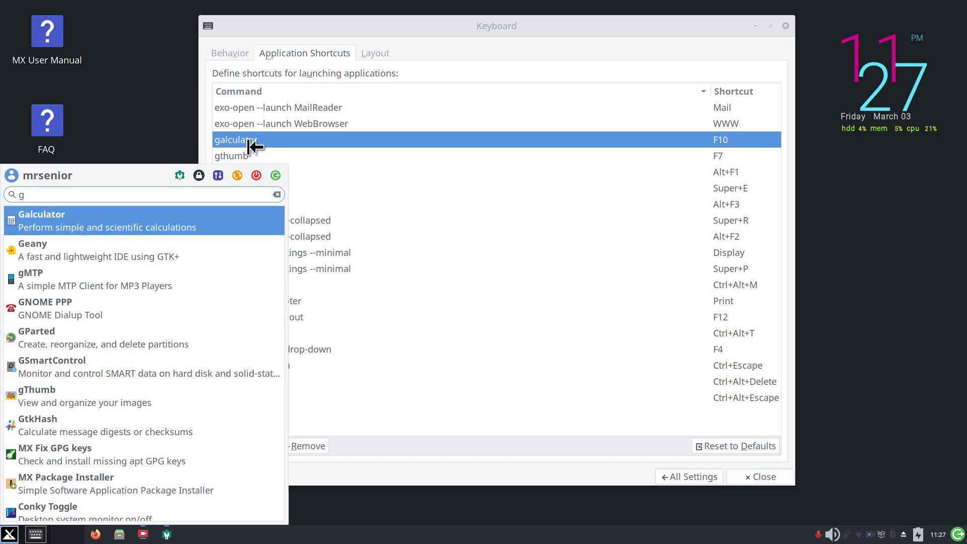
click(563, 289)
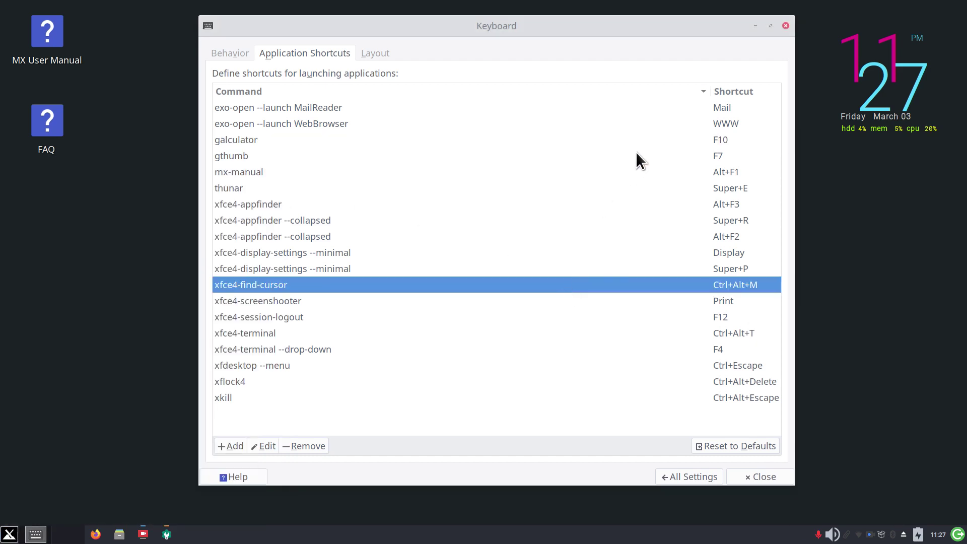
click(642, 135)
key(F10)
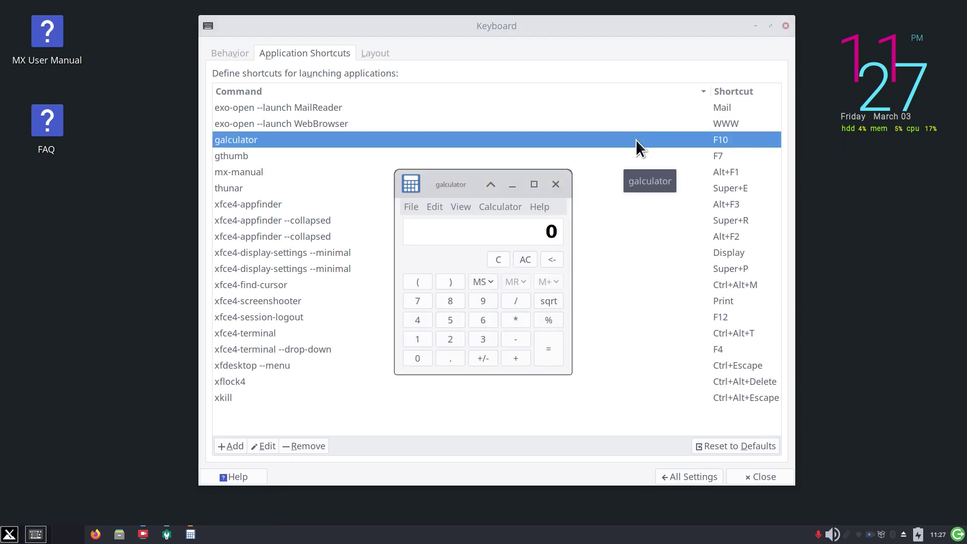
click(556, 185)
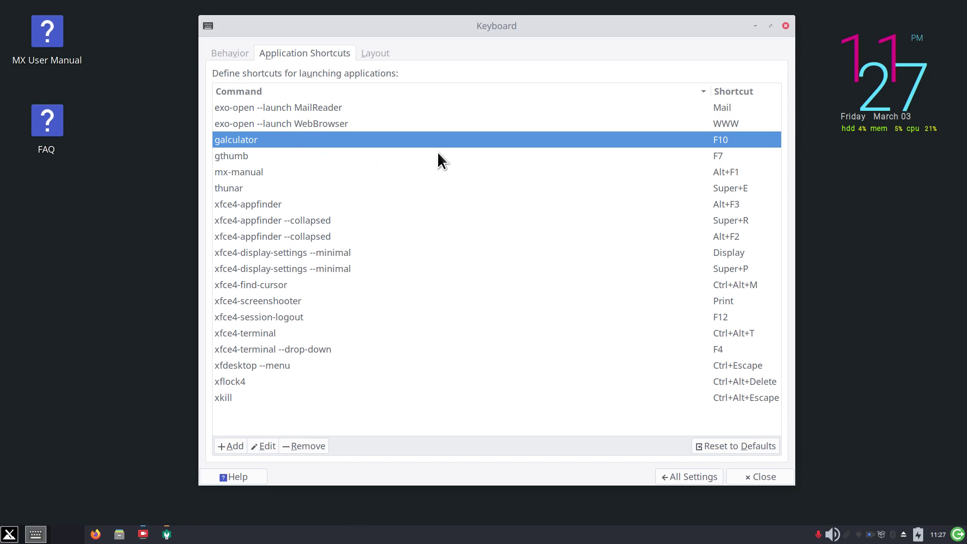
- Browse the shortcut entries, then remove the galculator shortcut
click(520, 155)
click(522, 142)
click(521, 129)
click(518, 142)
click(305, 446)
- Add a new shortcut with the misspelled command 'galculaator' bound to F10
click(241, 445)
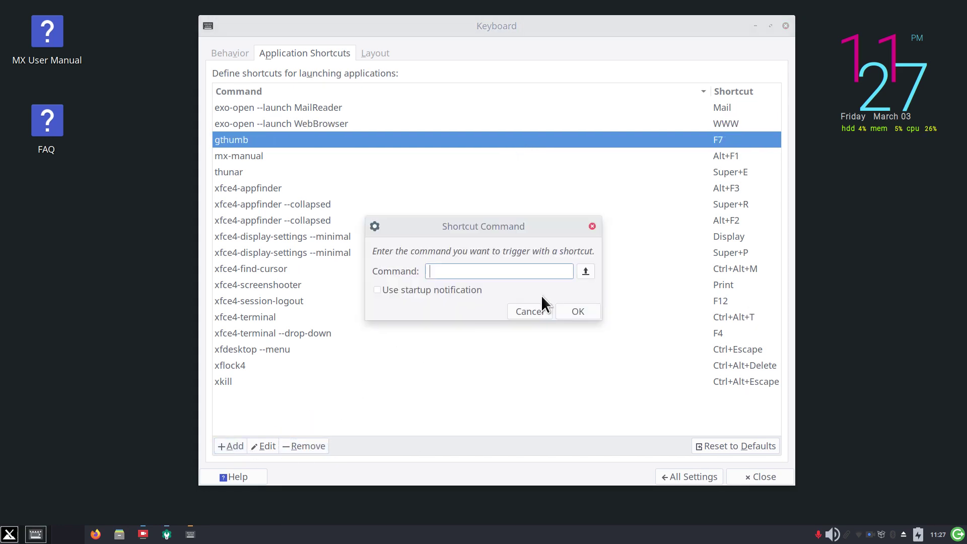
text(galculaator)
click(580, 310)
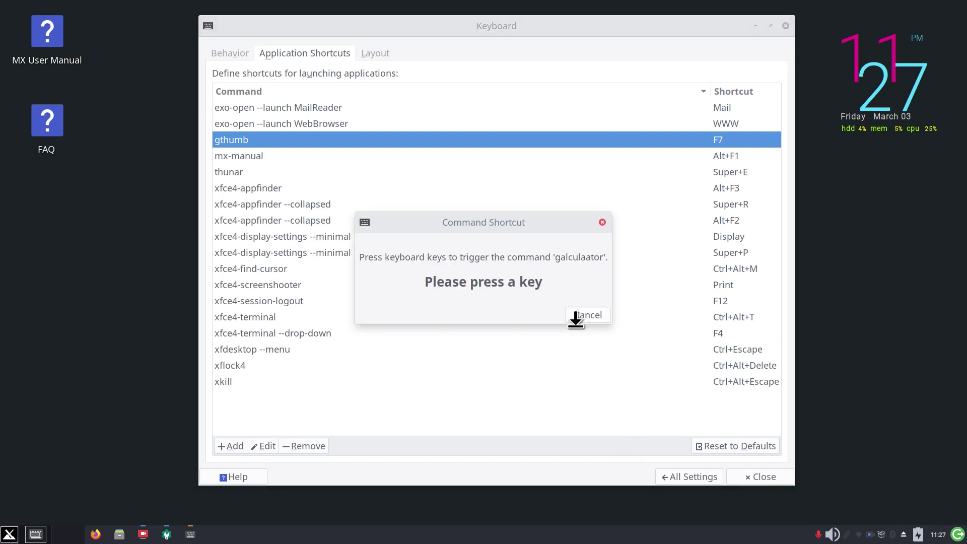
key(F10)
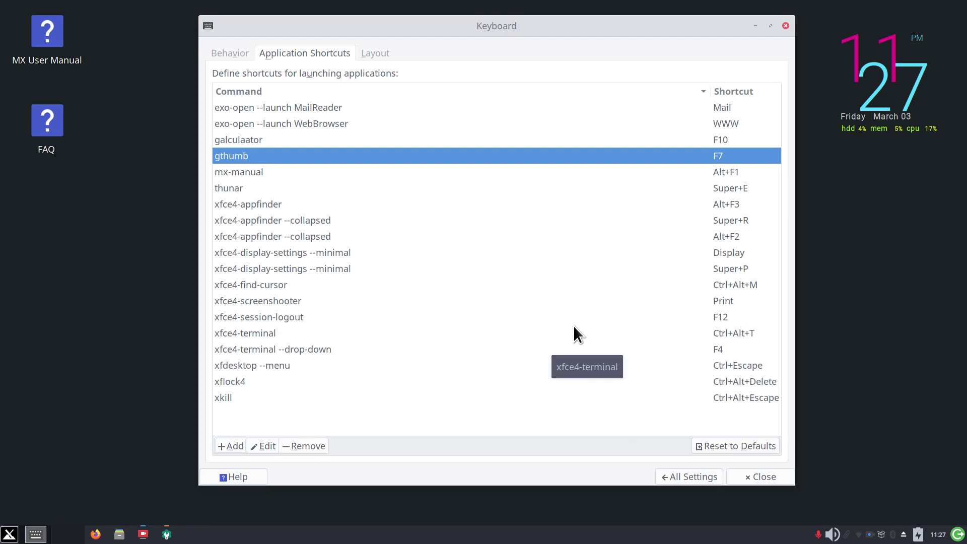
- Test F10, dismiss the no-such-file launch error, and select the galculaator entry
key(F10)
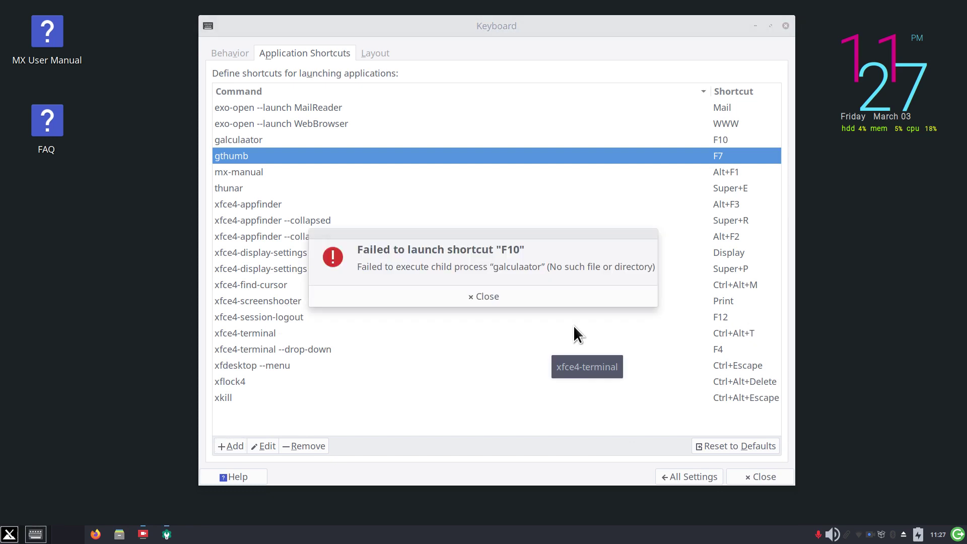
click(481, 297)
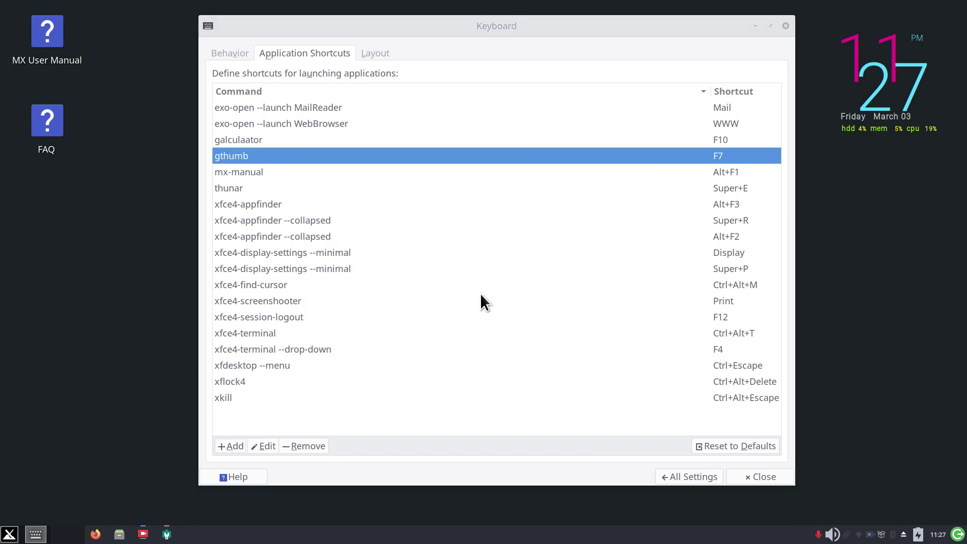
click(264, 141)
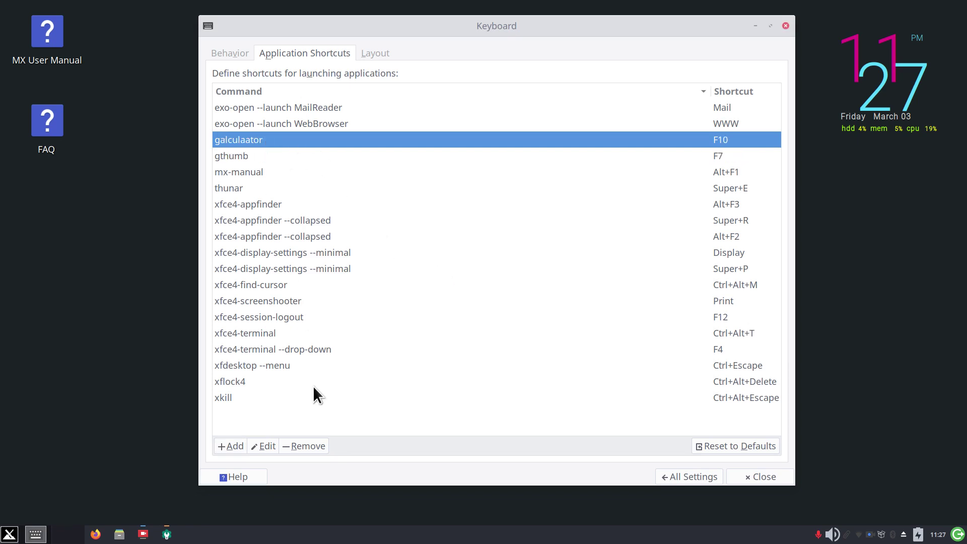
- Replace the galculaator entry with a 'galculator' command bound to F10
click(313, 445)
click(237, 444)
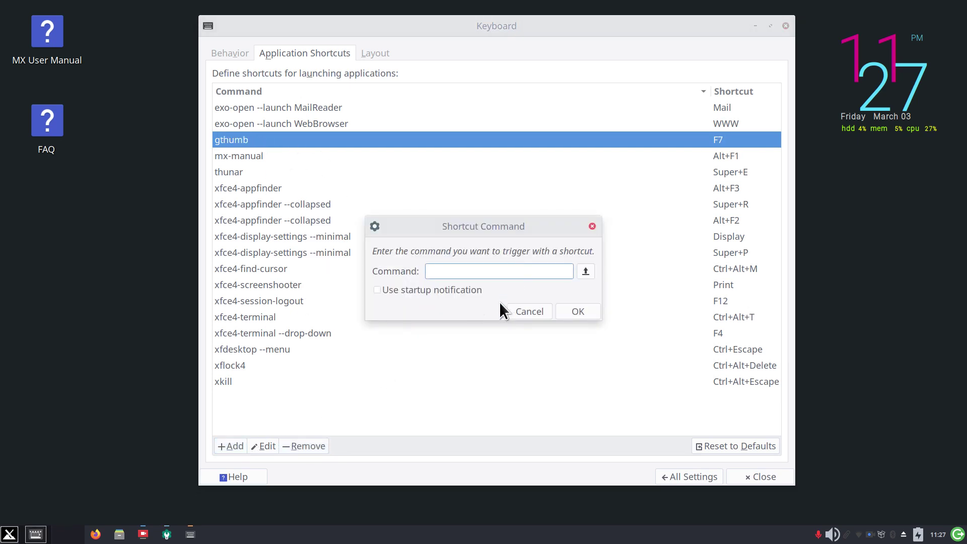
text(galculator)
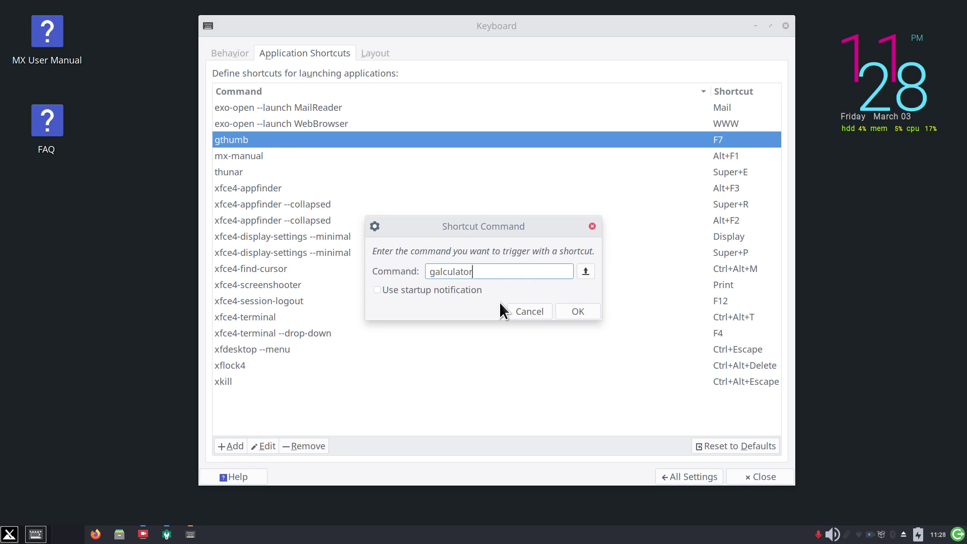
click(575, 310)
key(F10)
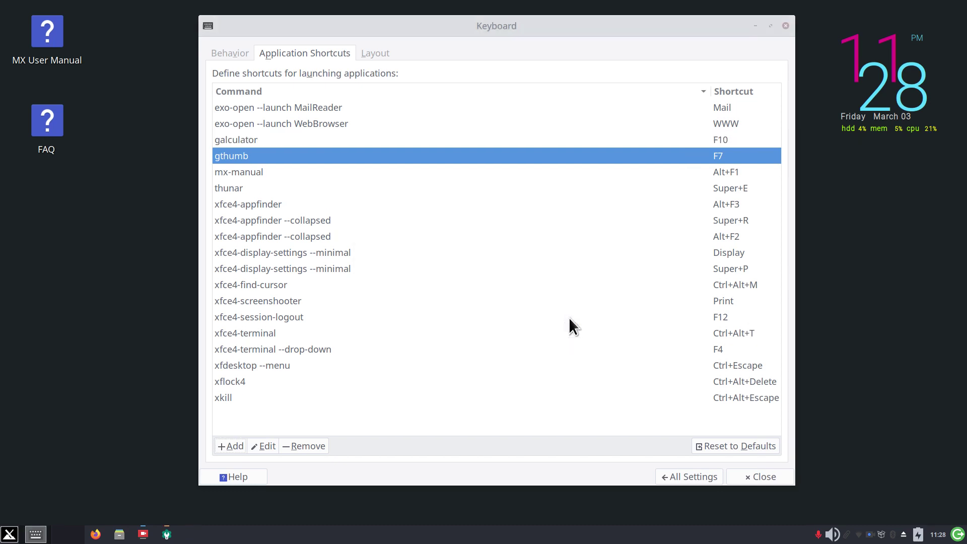
- Launch galculator with F10, switch it to Scientific Mode, then close it
key(F10)
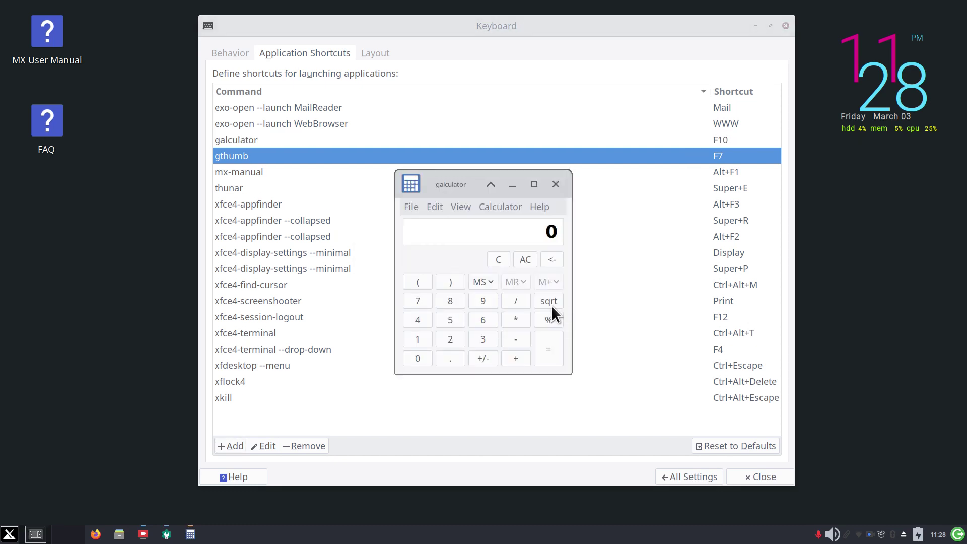
click(454, 208)
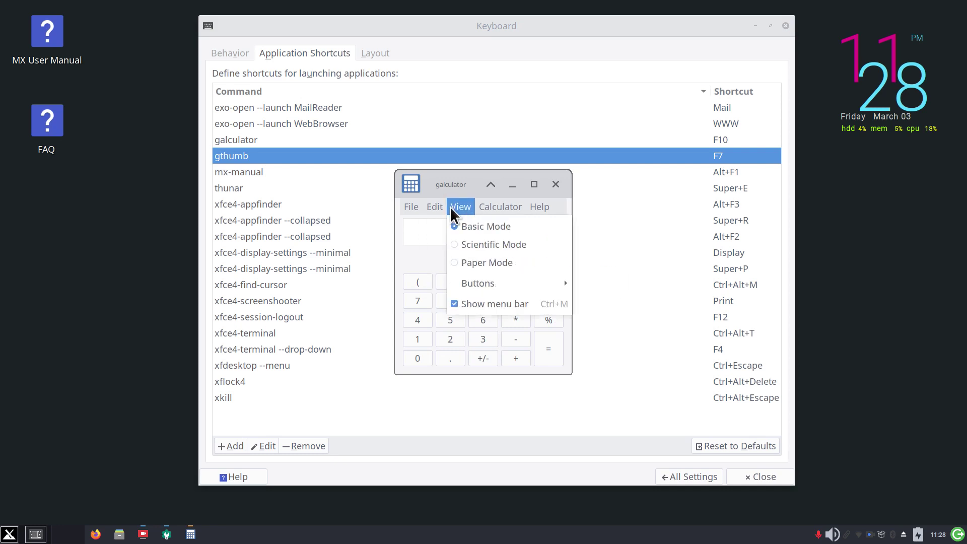
click(466, 244)
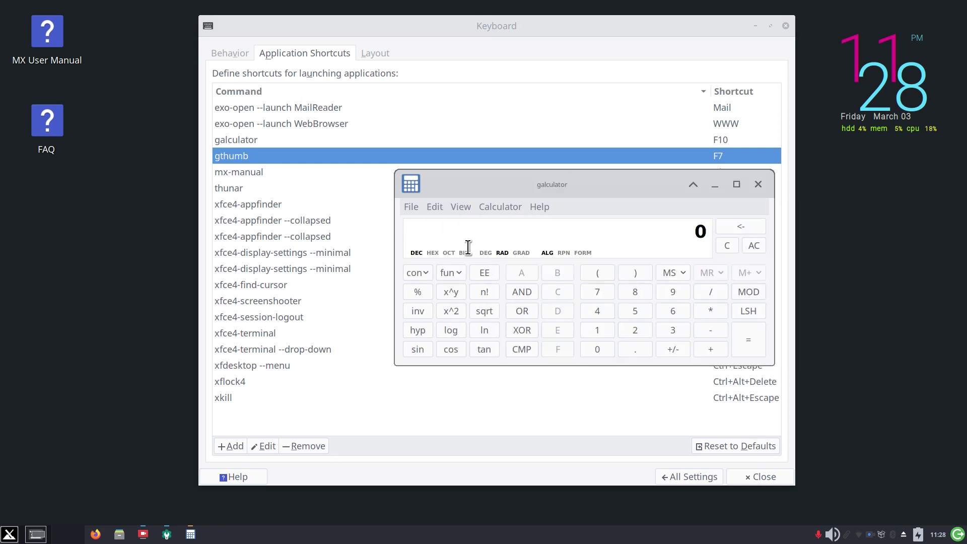
click(754, 184)
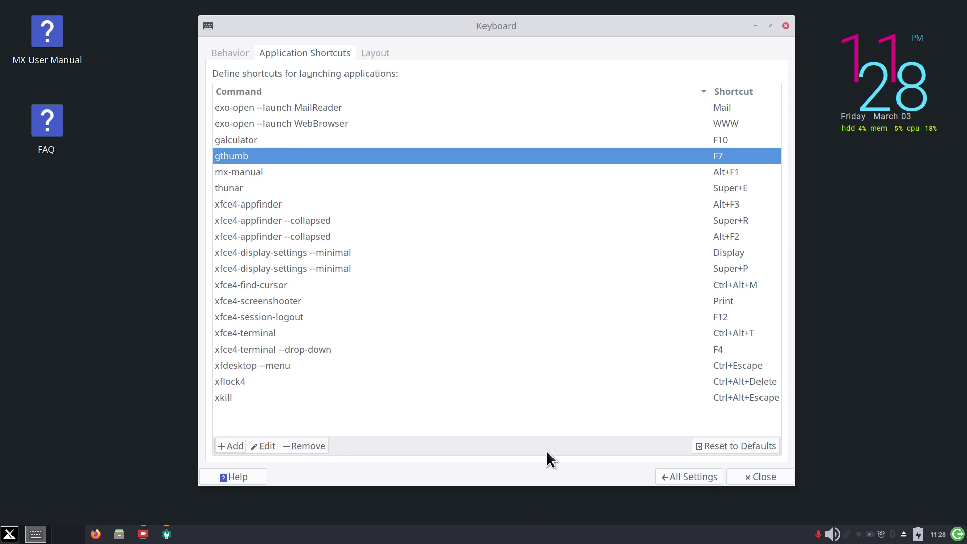
- Test F12 to bring up the logout dialog, cancel it, and nudge the Keyboard window right
key(F12)
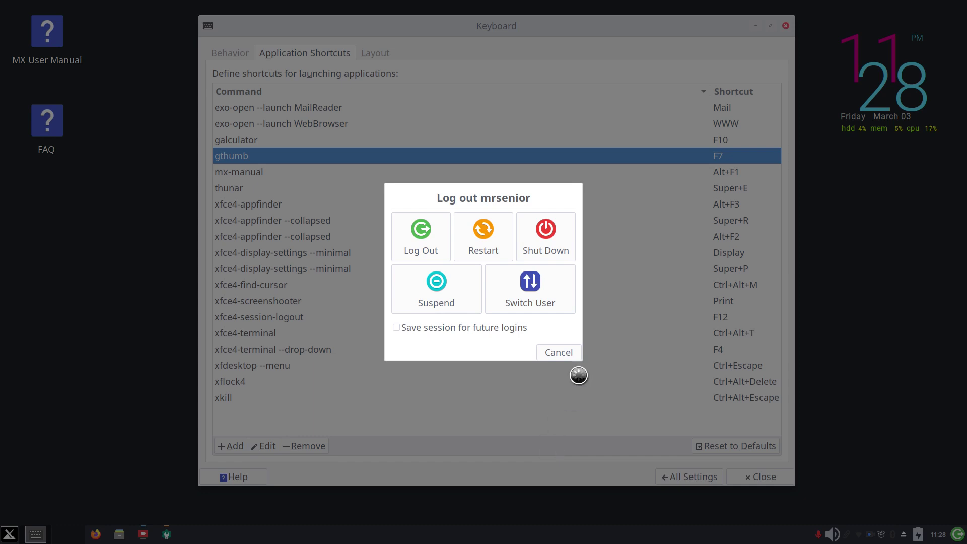
click(568, 350)
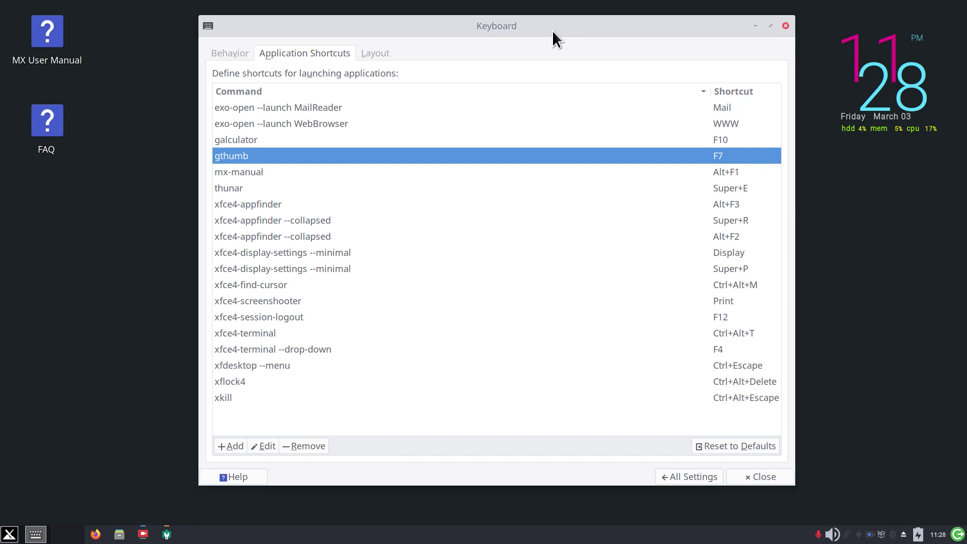
mouse_move(551, 30)
mouse_down()
mouse_move(574, 35)
mouse_move(556, 29)
mouse_up()
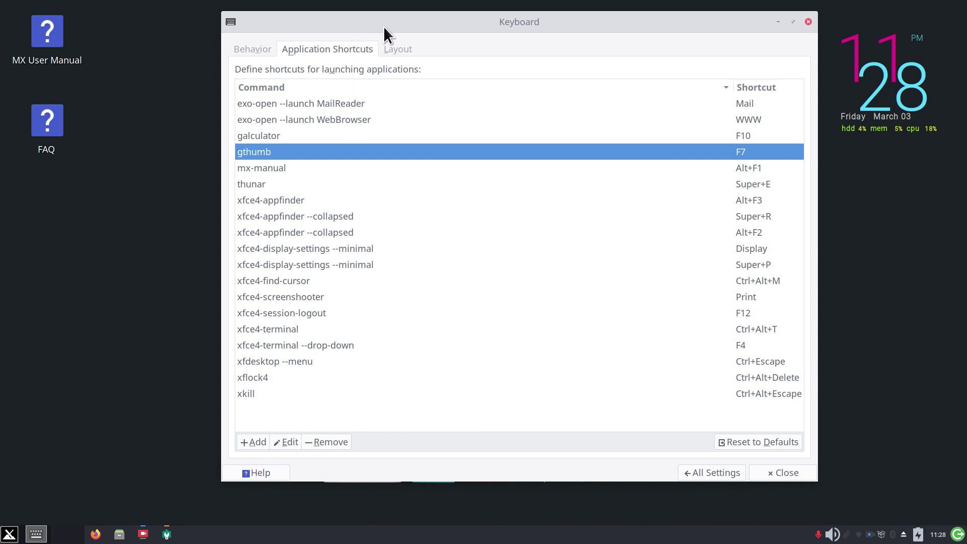
- Launch the Screenshot tool from the application menu by searching 'sc'
click(9, 533)
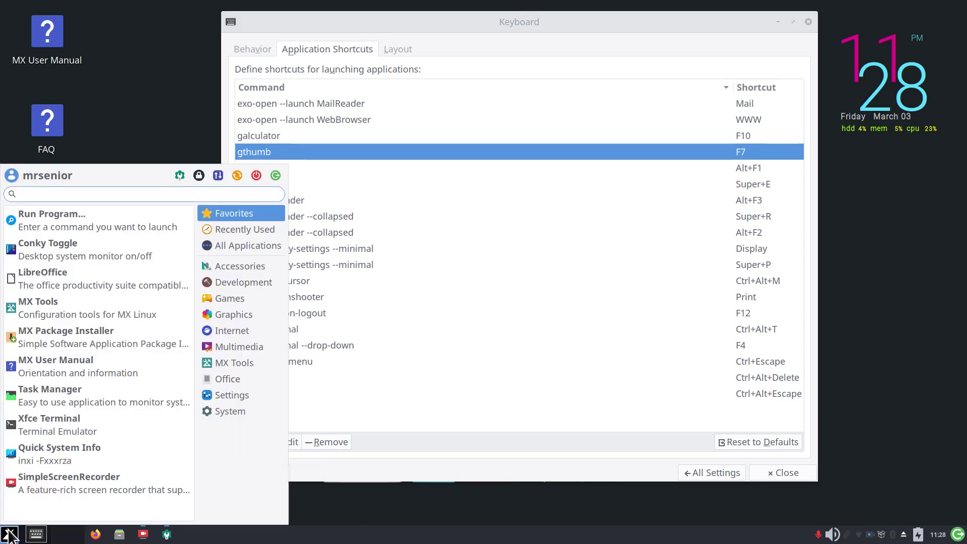
text(sc)
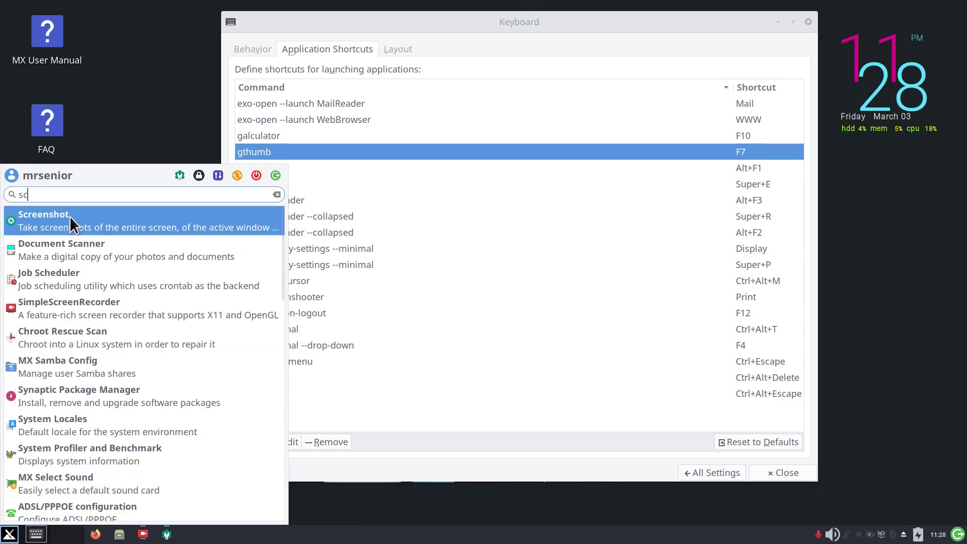
click(66, 222)
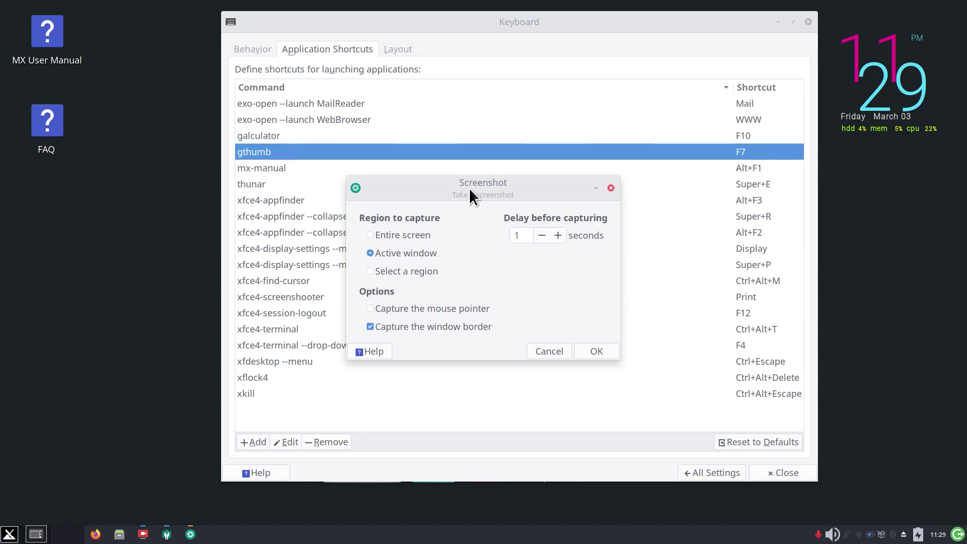
- Capture the active window and save it to the Desktop as Screenshot_2023-03-03_23-29-42.png
drag(469, 188, 515, 192)
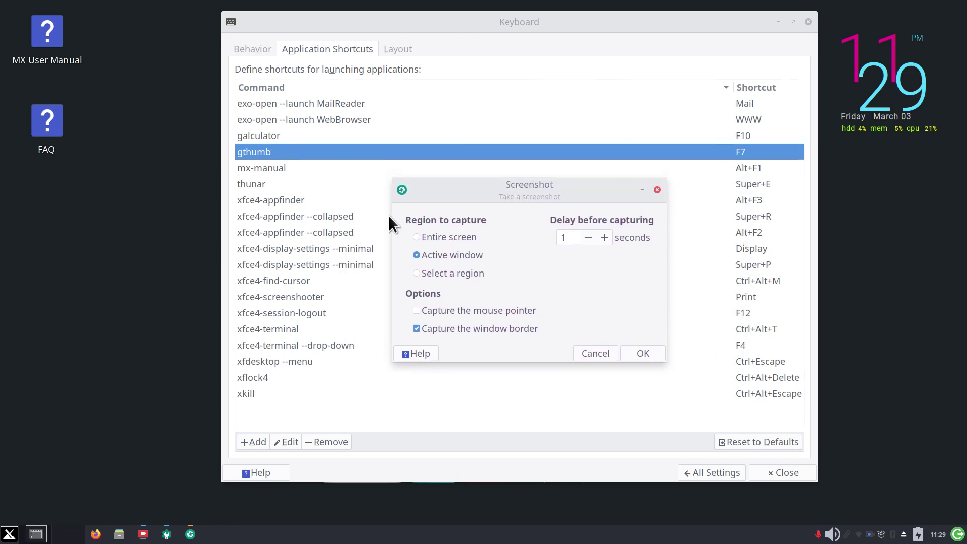
drag(499, 197, 506, 201)
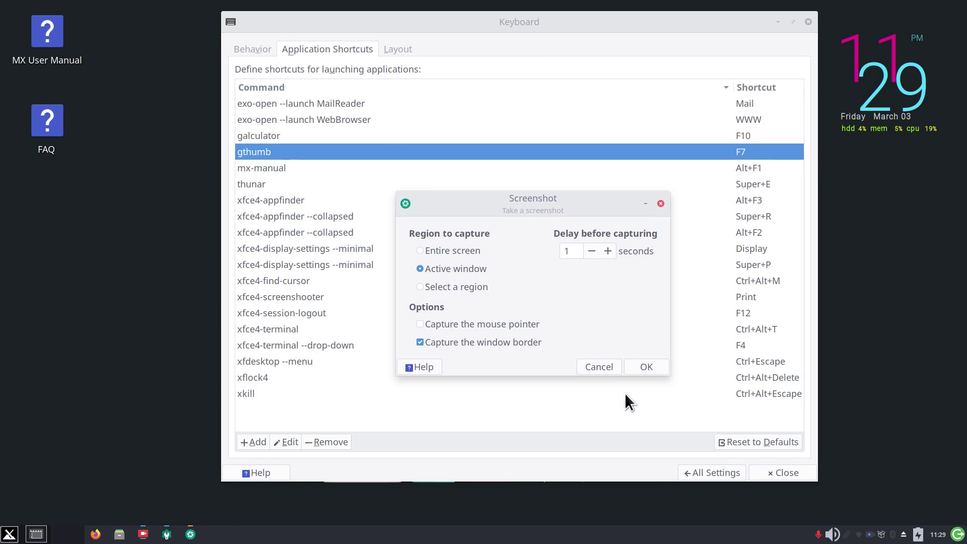
click(647, 367)
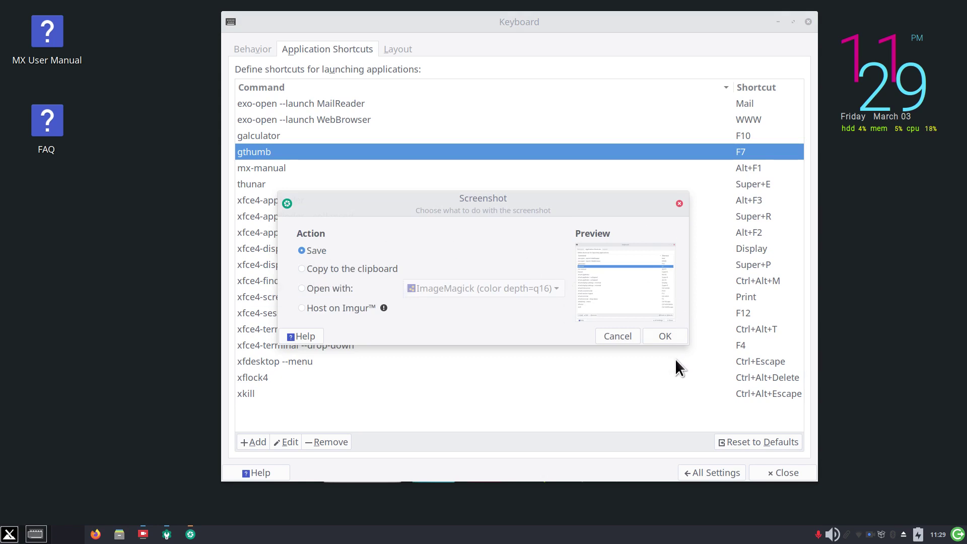
click(665, 335)
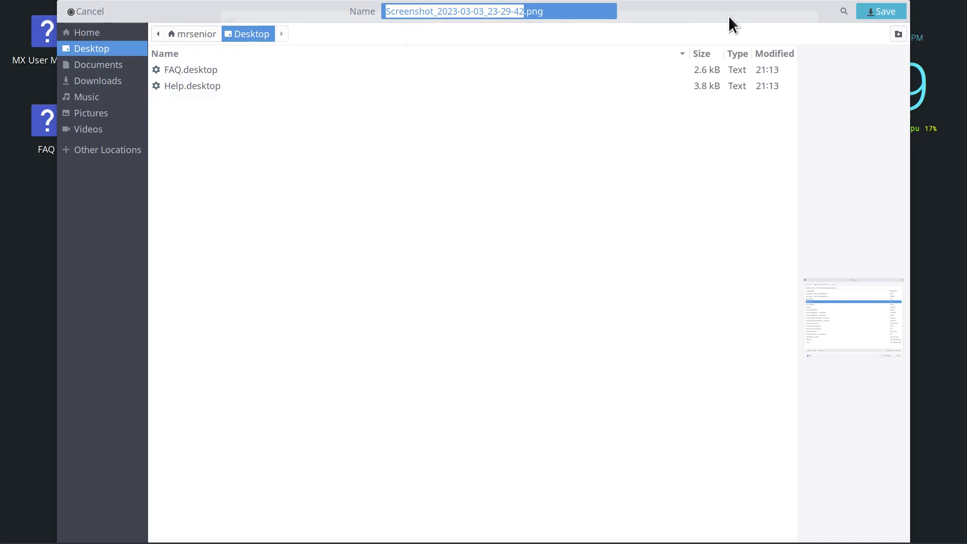
click(896, 9)
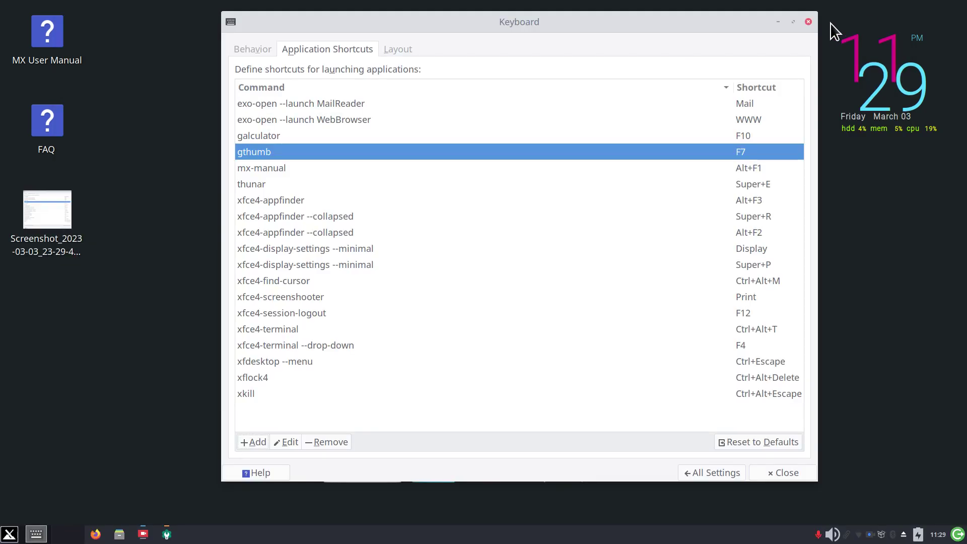
- Close Keyboard settings and open the saved screenshot from the desktop in gThumb
click(809, 21)
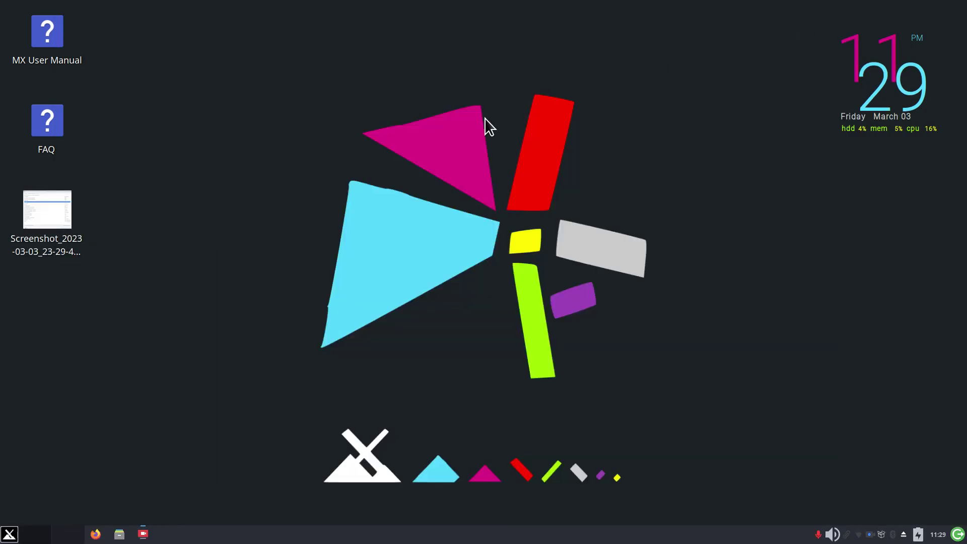
double_click(48, 215)
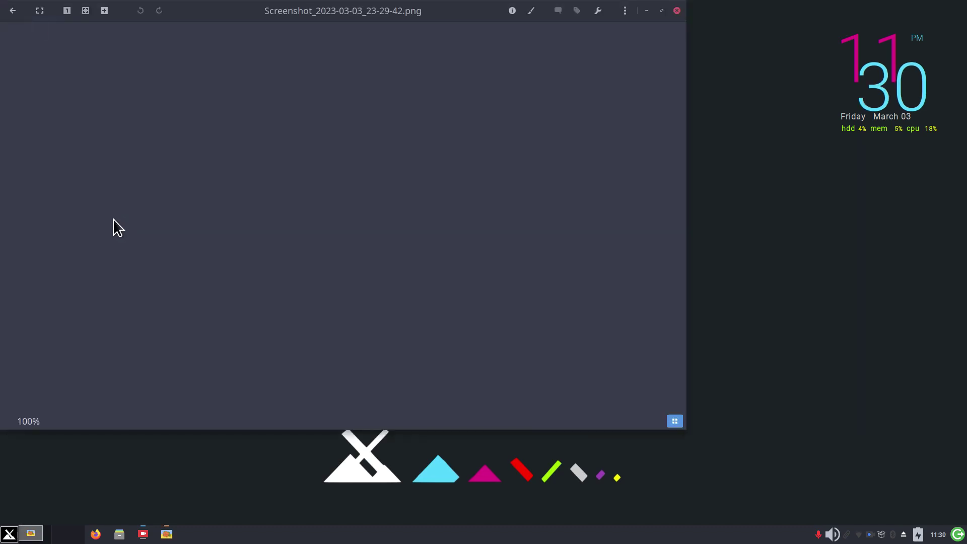
drag(467, 11, 608, 60)
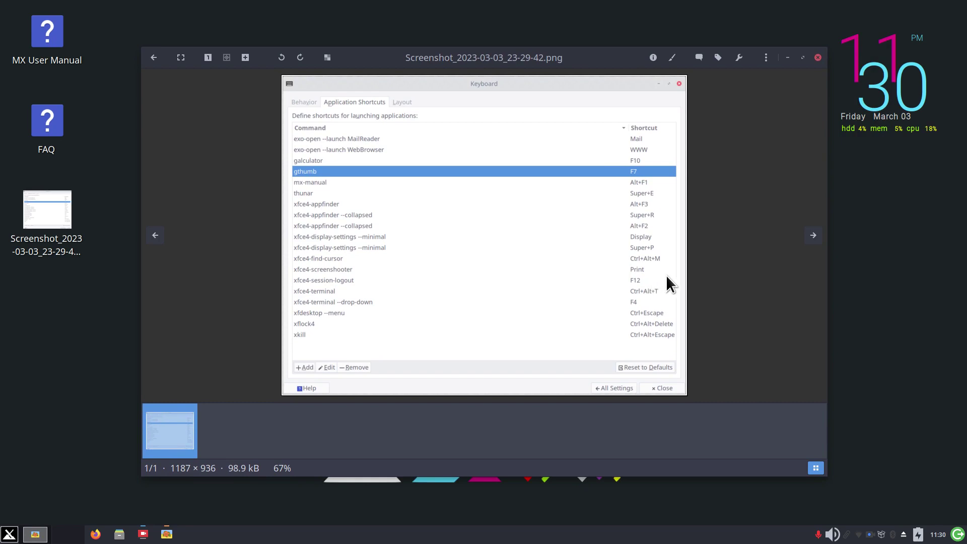
- Zoom in and out on the screenshot to inspect the shortcut list with galculator on F10
scroll(640, 349, up, 3)
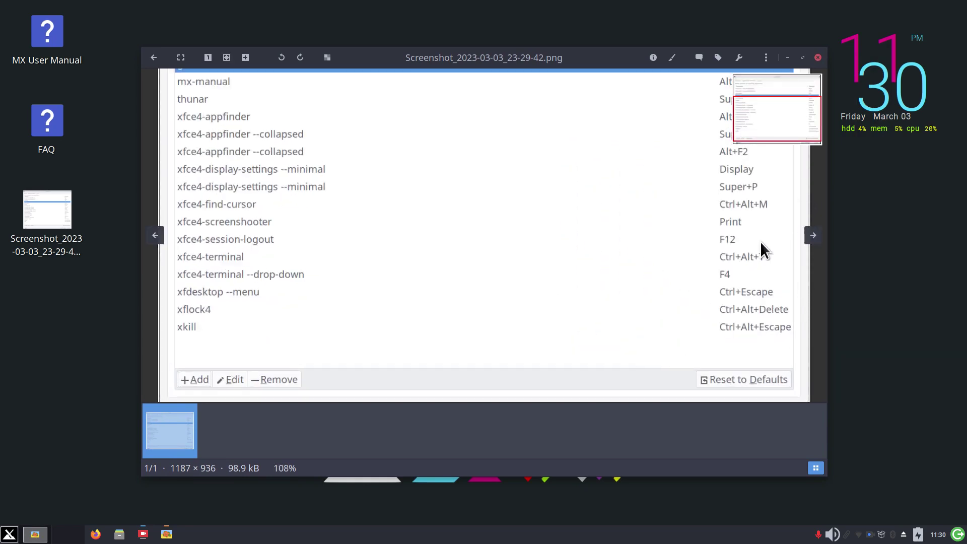
mouse_move(788, 104)
mouse_down()
mouse_move(784, 94)
mouse_move(773, 110)
mouse_move(773, 96)
mouse_up()
scroll(558, 273, down, 2)
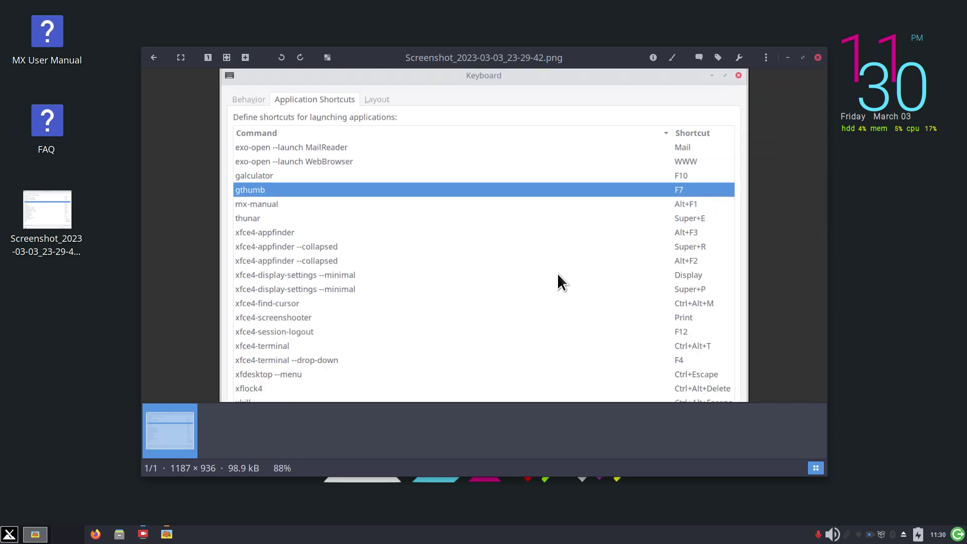
scroll(557, 273, down, 1)
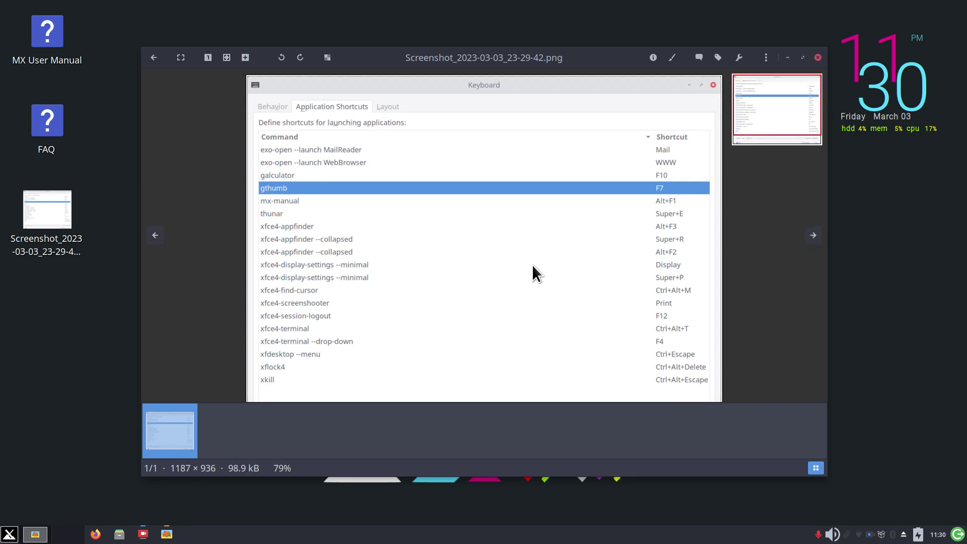
scroll(509, 288, down, 3)
scroll(509, 289, up, 2)
scroll(508, 290, up, 2)
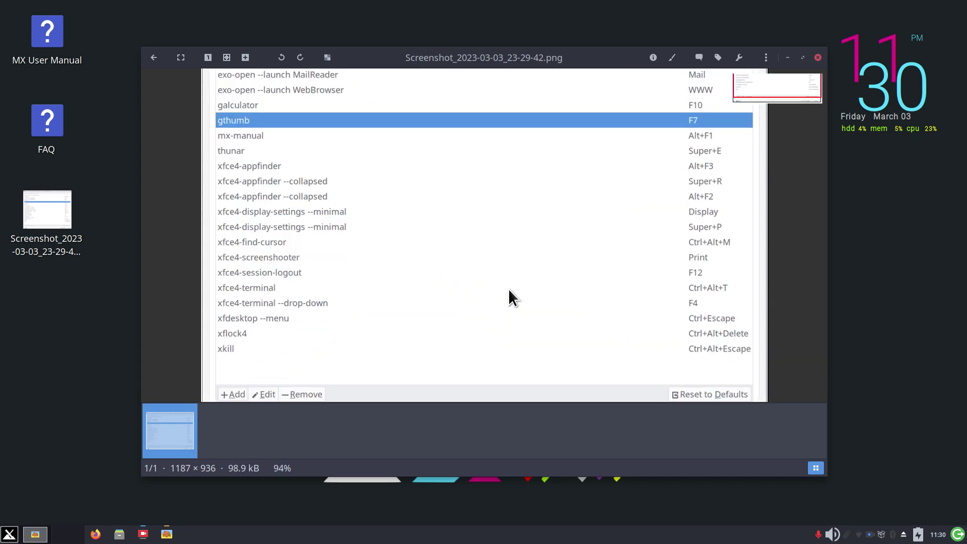
scroll(509, 289, down, 1)
scroll(509, 288, down, 1)
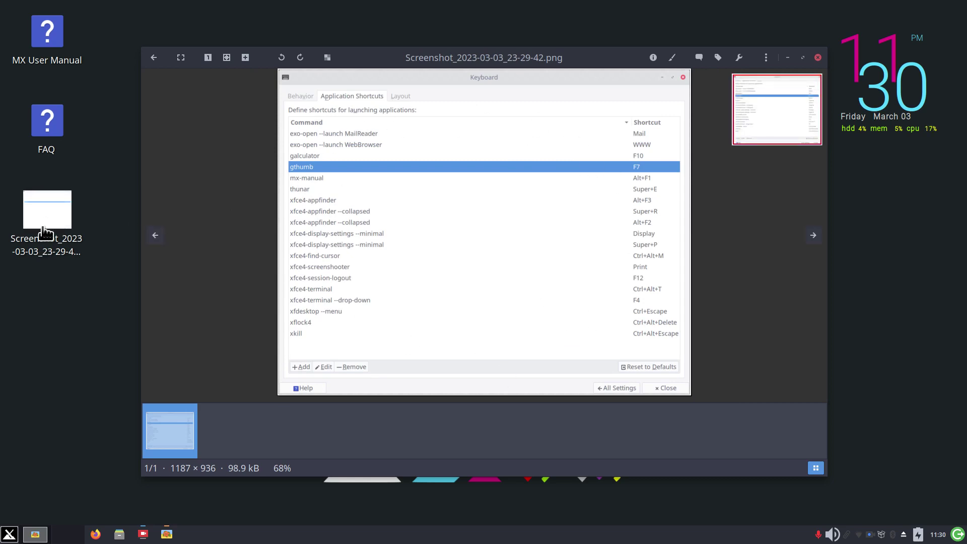
- Close the gThumb viewer, leaving the screenshot icon on the desktop
mouse_move(49, 221)
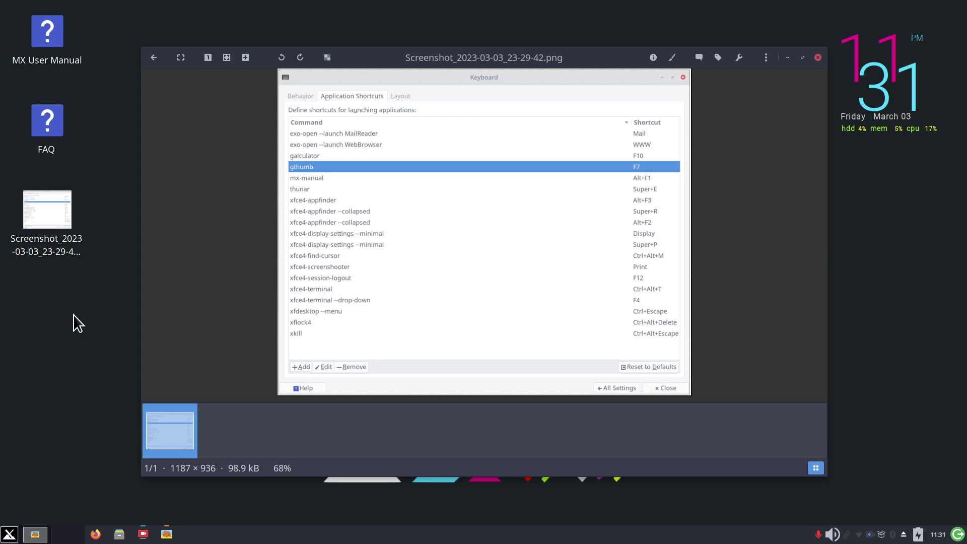
mouse_move(510, 235)
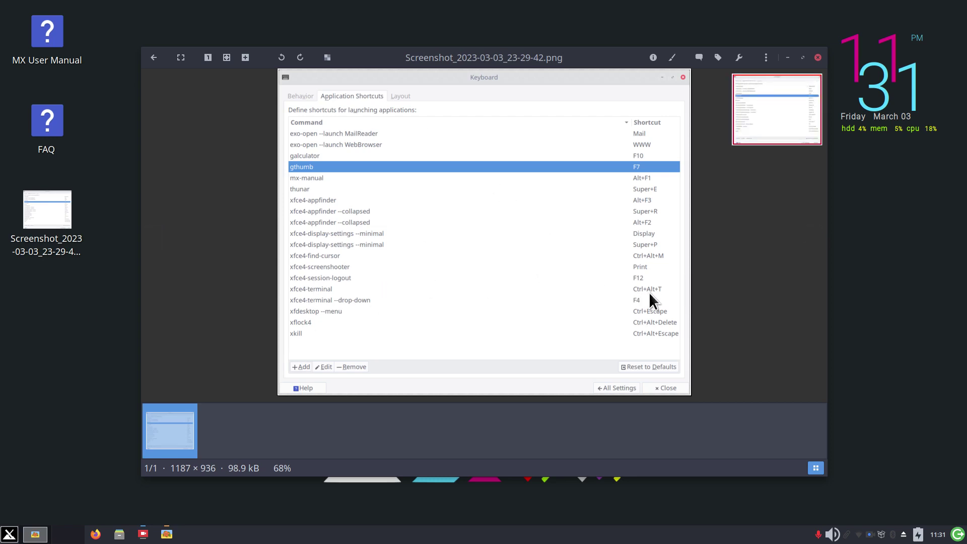
mouse_move(677, 341)
click(817, 56)
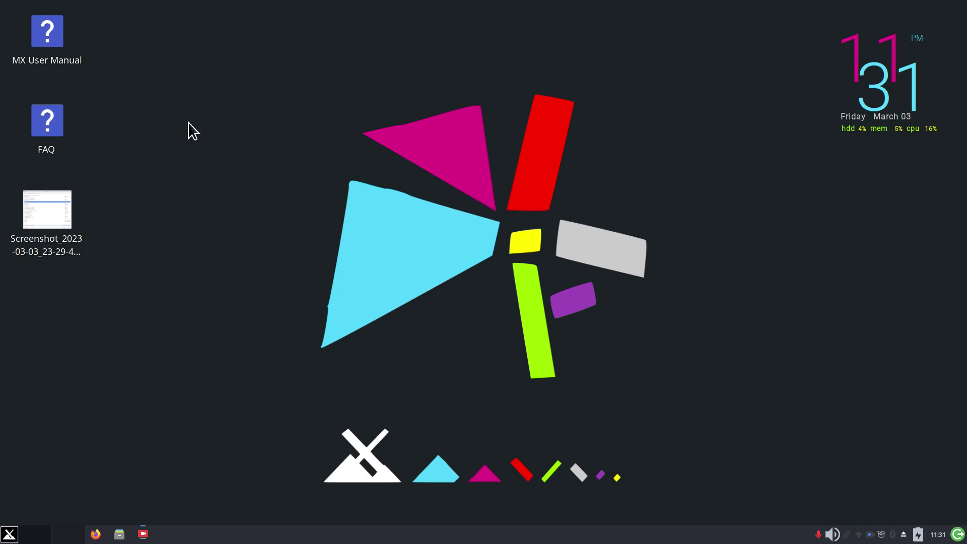
right_click(47, 212)
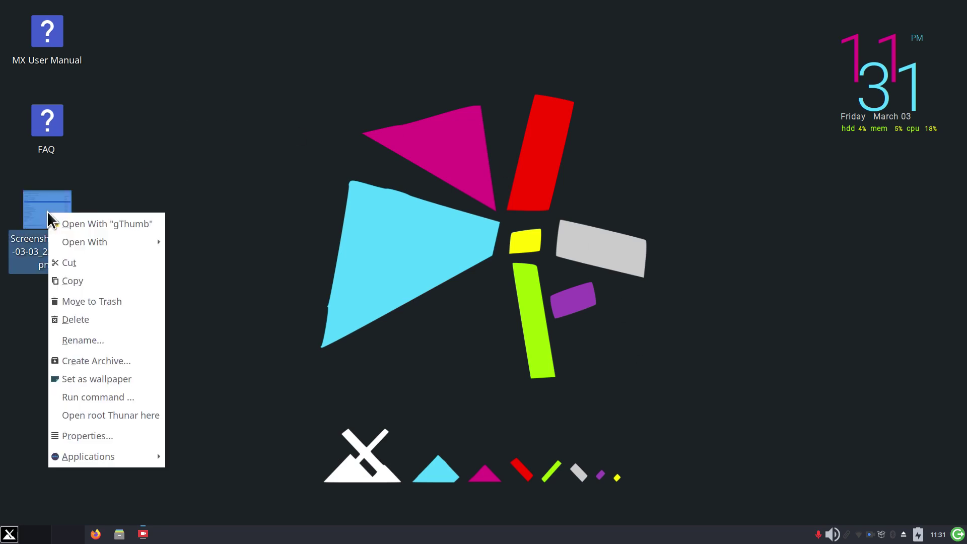
click(129, 442)
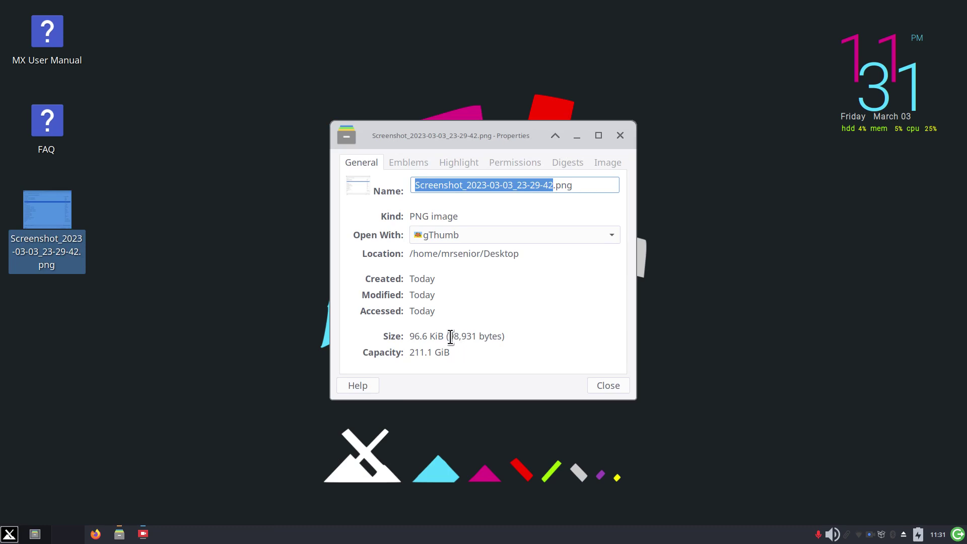
drag(446, 336, 499, 345)
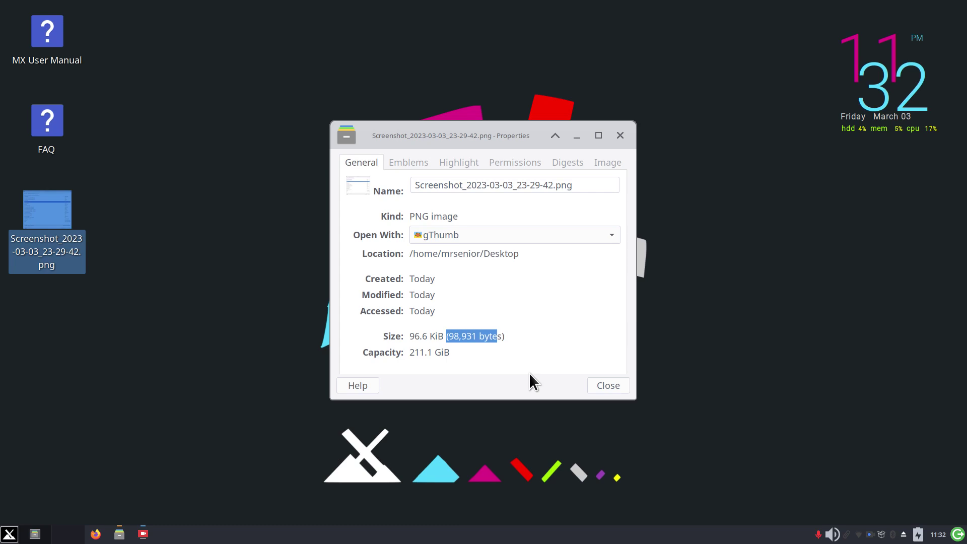
click(604, 386)
mouse_move(54, 224)
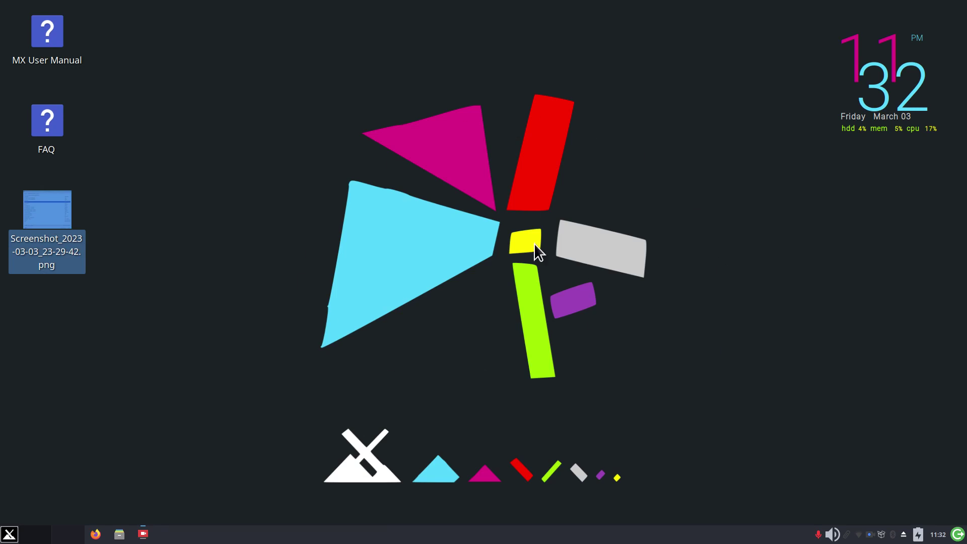
double_click(33, 216)
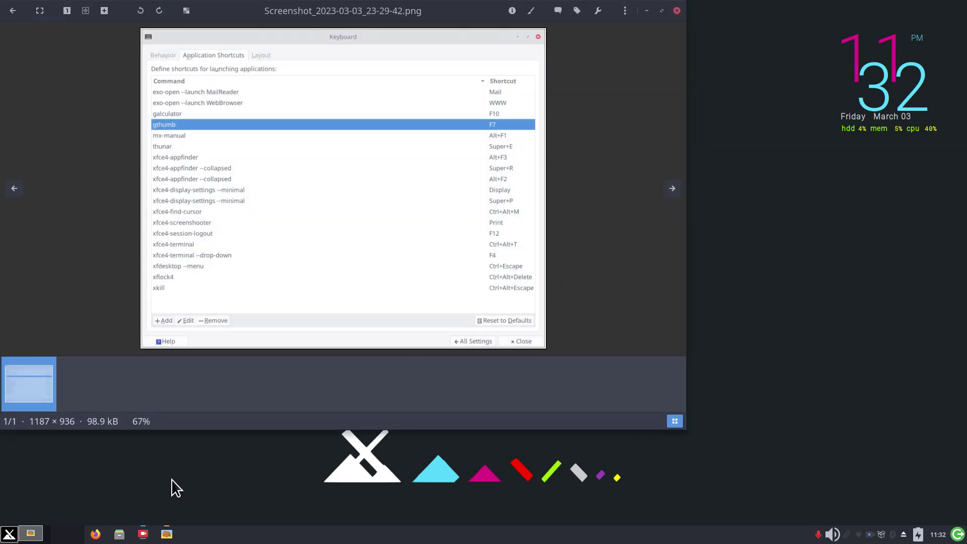
click(9, 534)
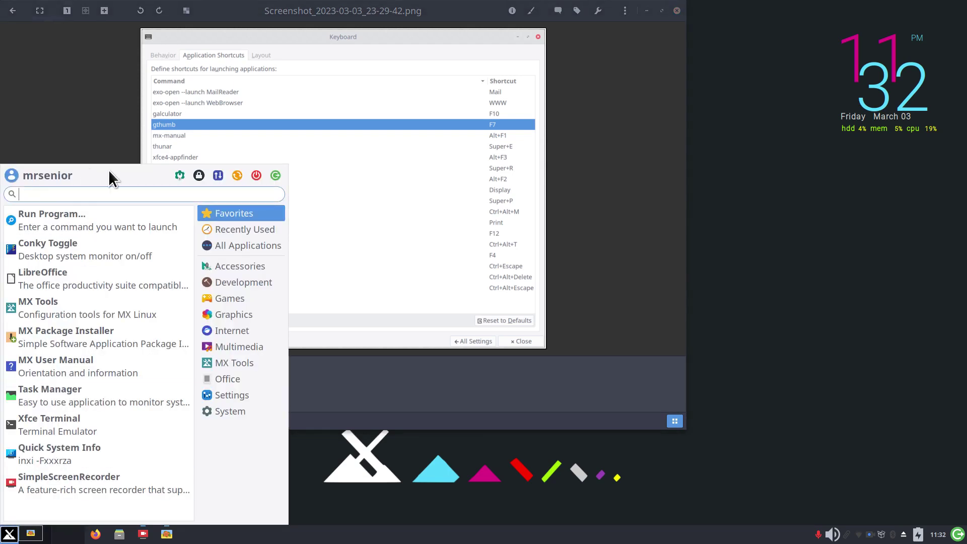
click(507, 234)
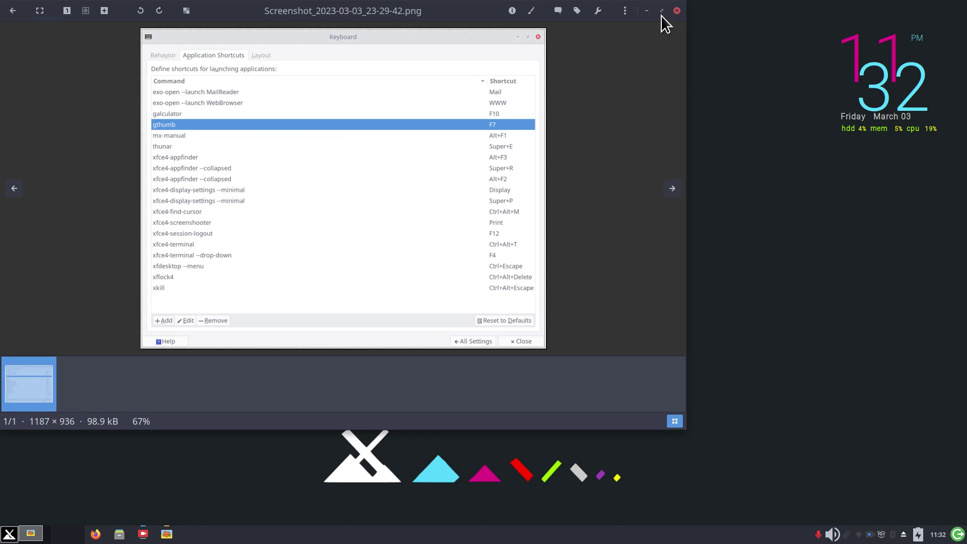
click(677, 11)
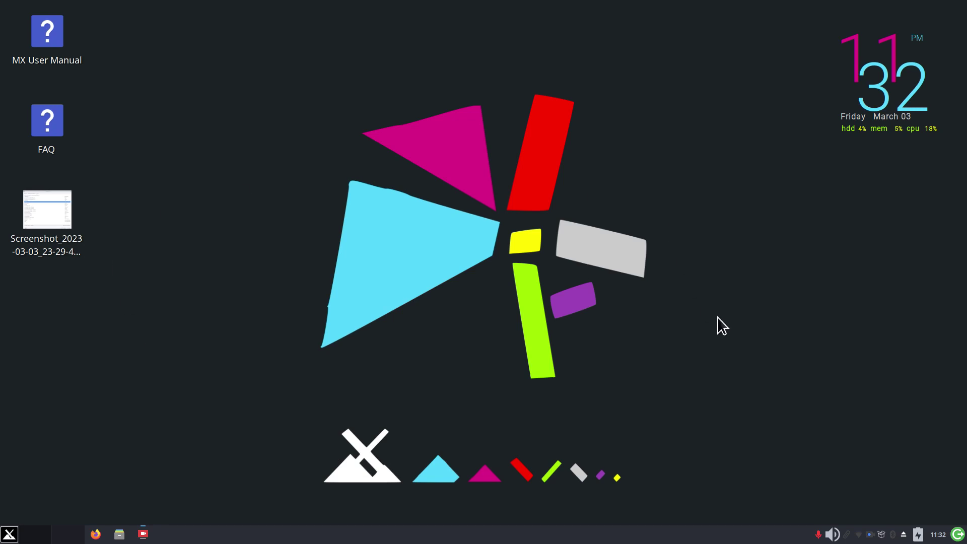
double_click(38, 216)
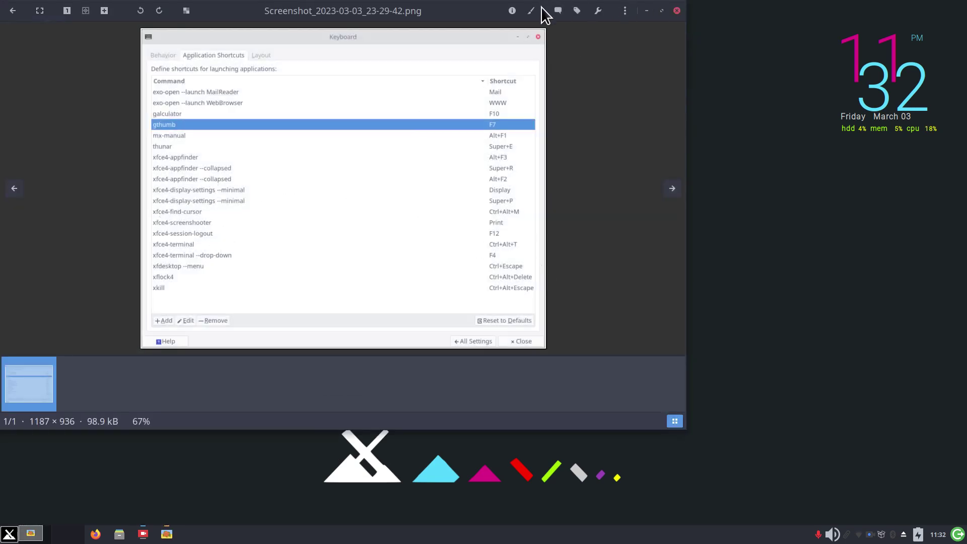
drag(461, 10, 564, 74)
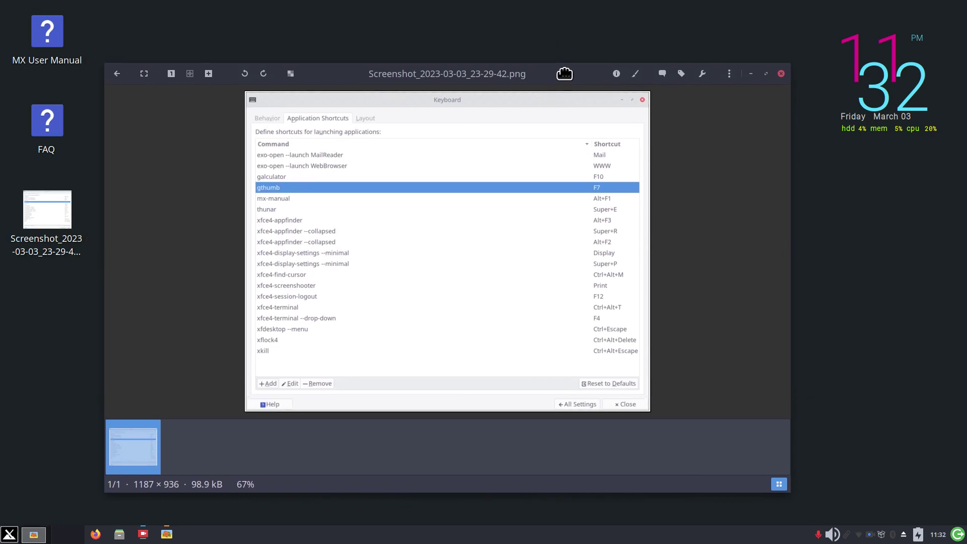
click(781, 74)
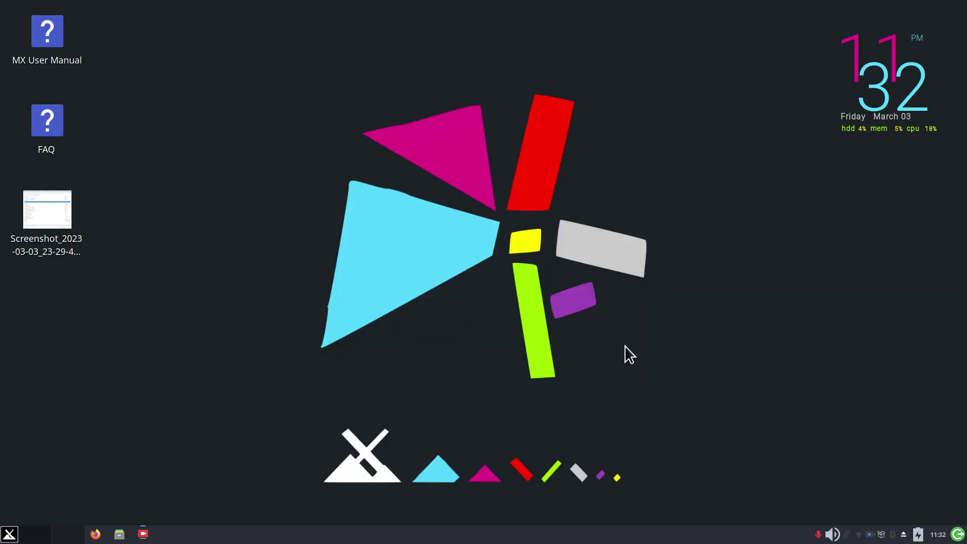
key(ctrl+alt+Delete)
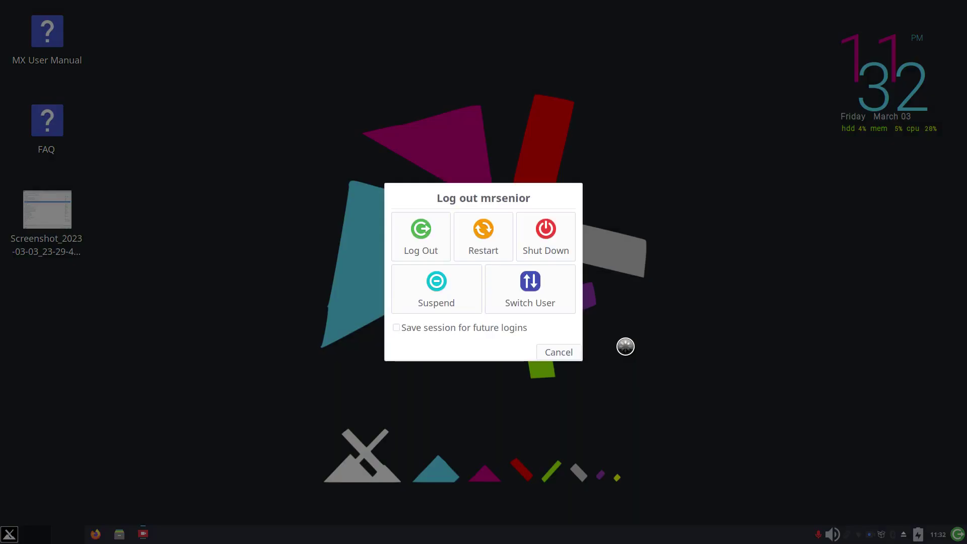
click(559, 353)
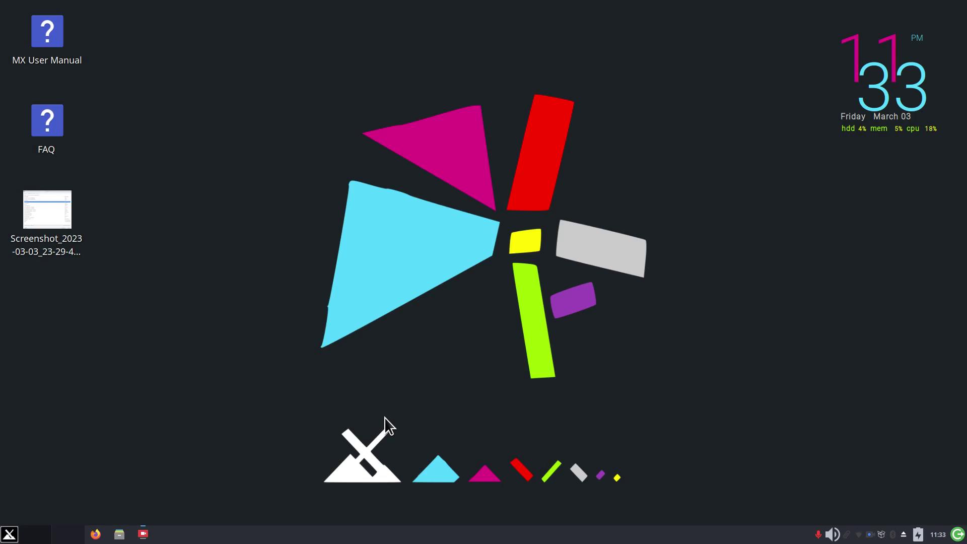